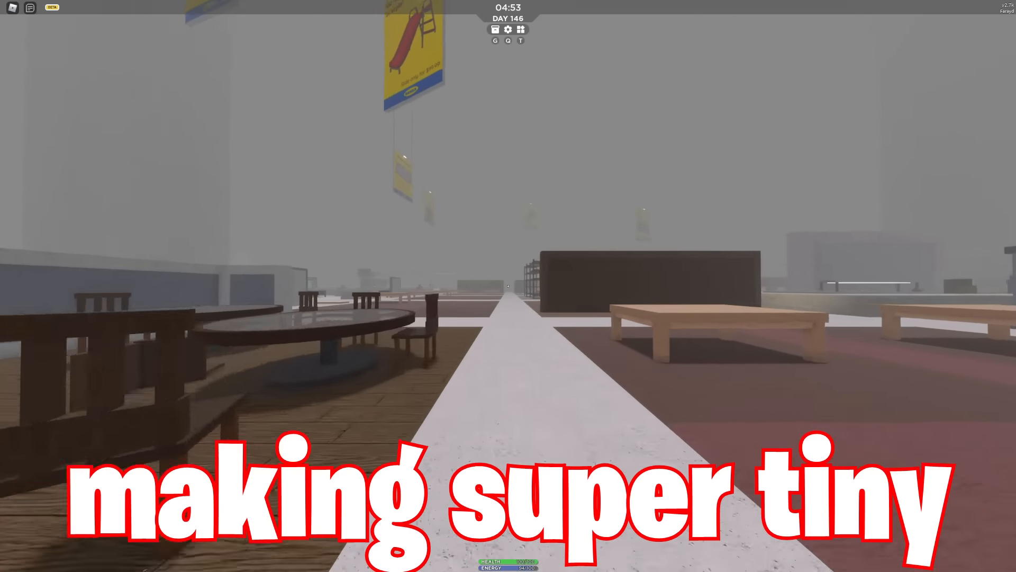
Step: Walk along the store walkway to the shelving rack and pick up a wooden pallet
key(w)
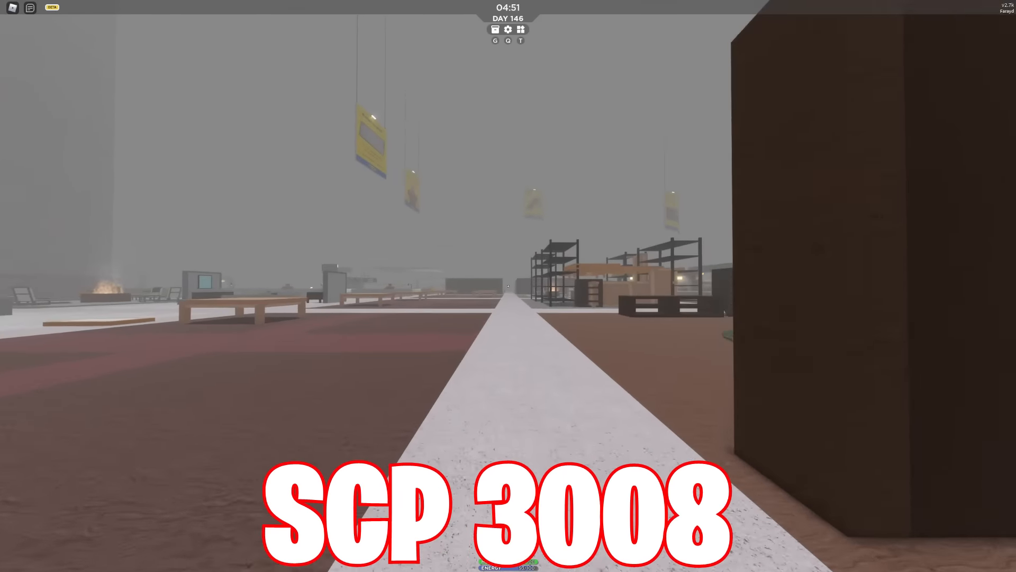
key(w)
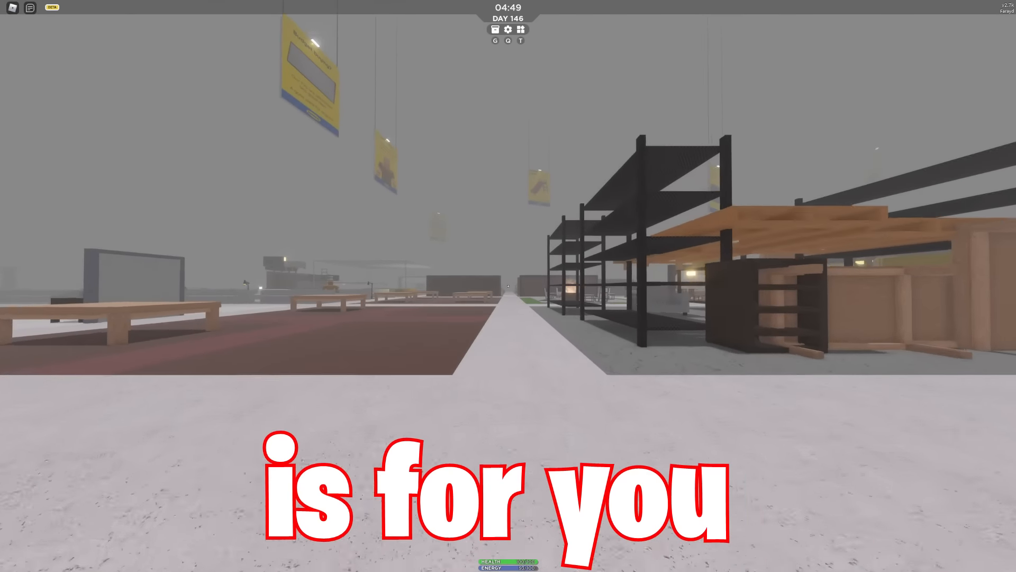
key(w)
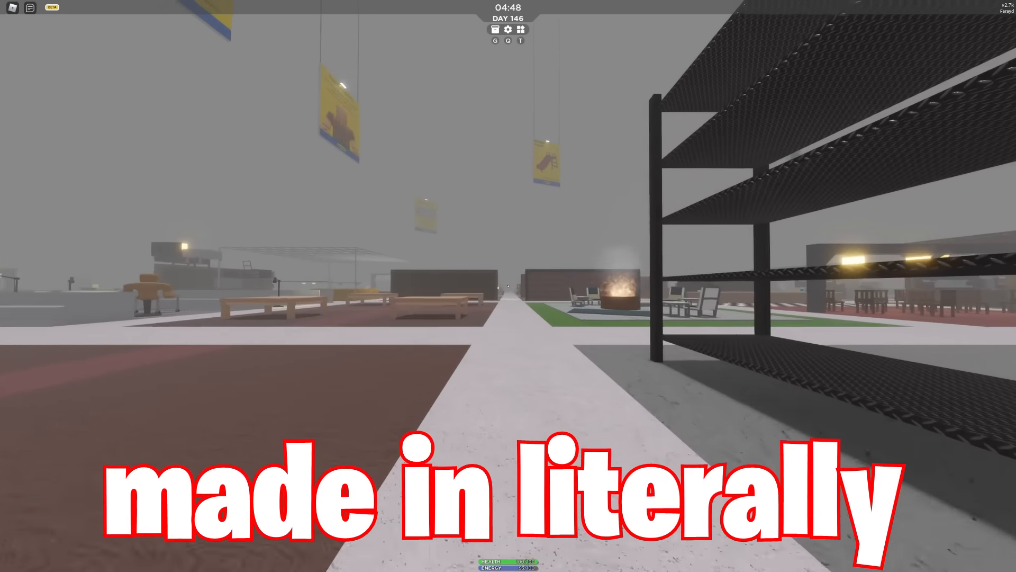
key(w)
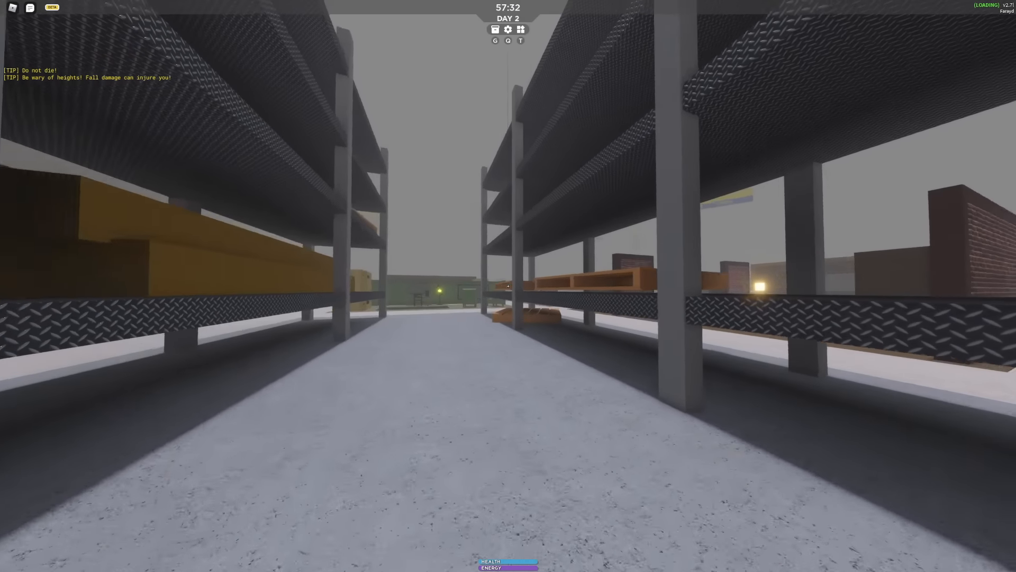
key(w)
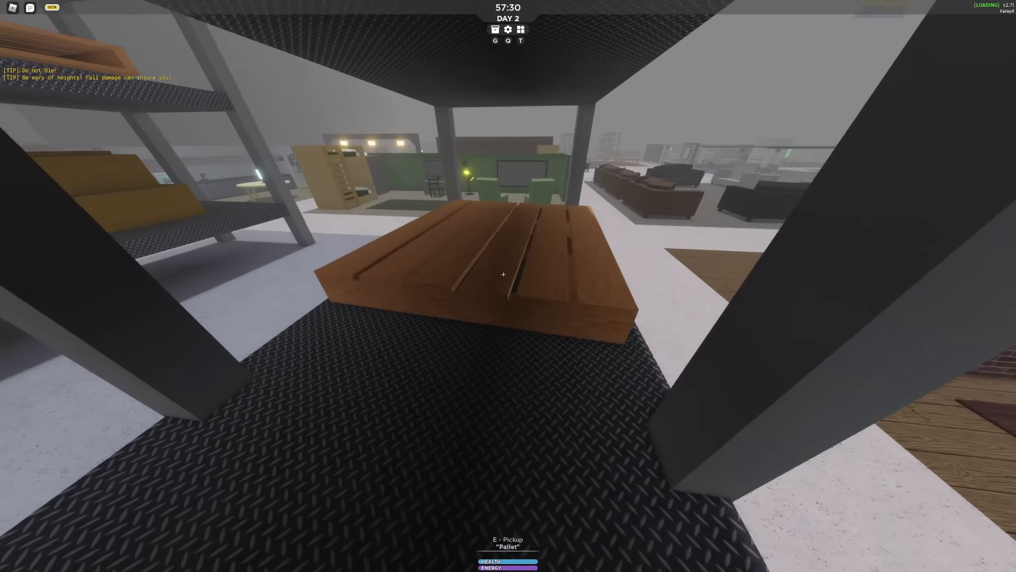
key(e)
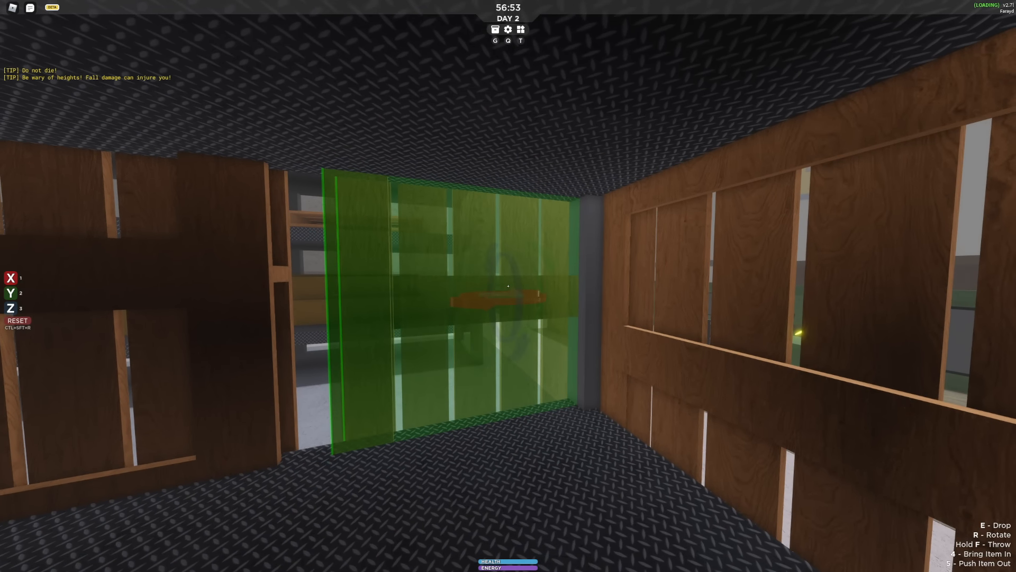
Step: Carry the pallet along the aisle and drop it upright under the bottom shelf as a wall
key(w)
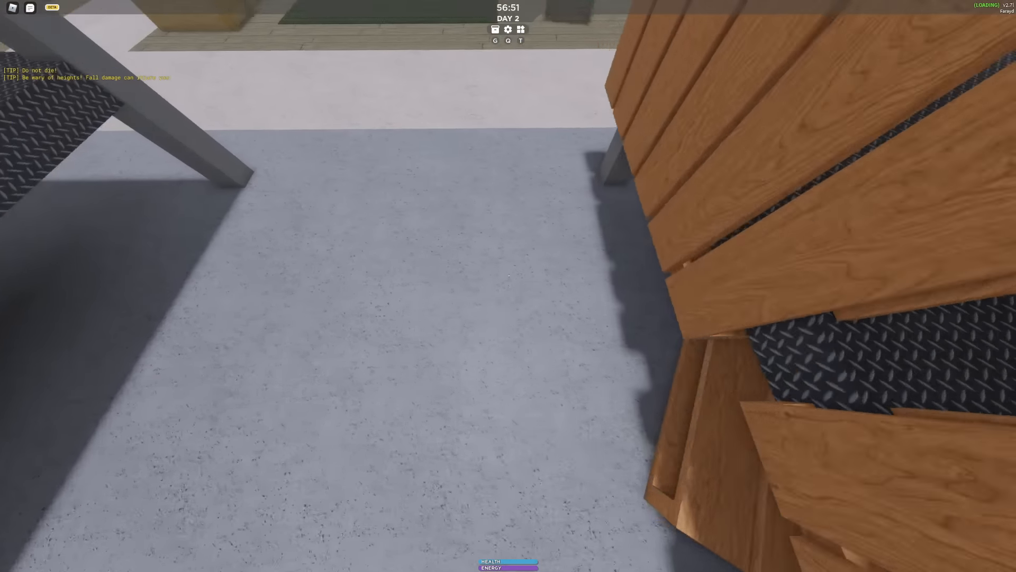
key(w)
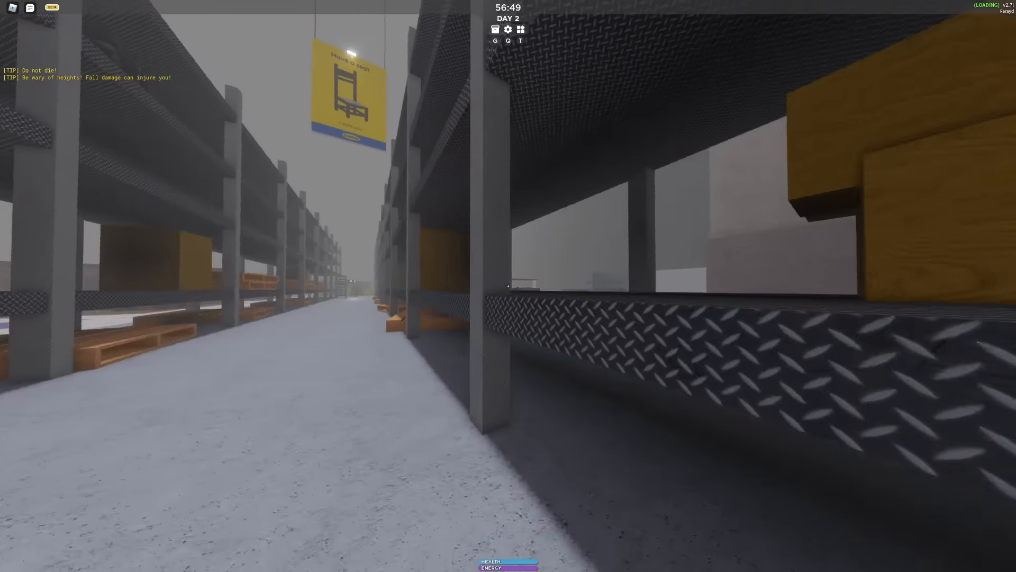
key(w)
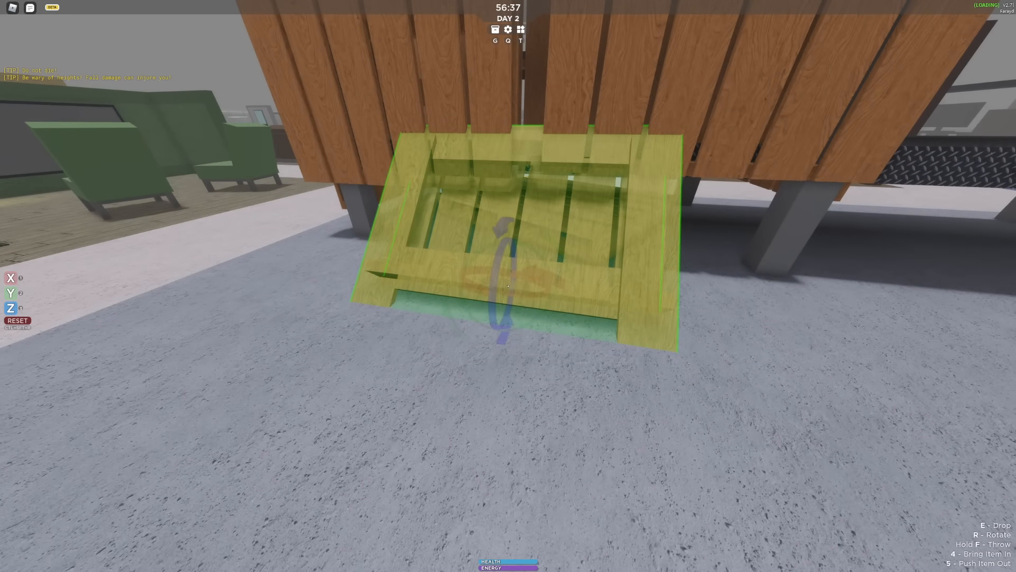
key(e)
key(w)
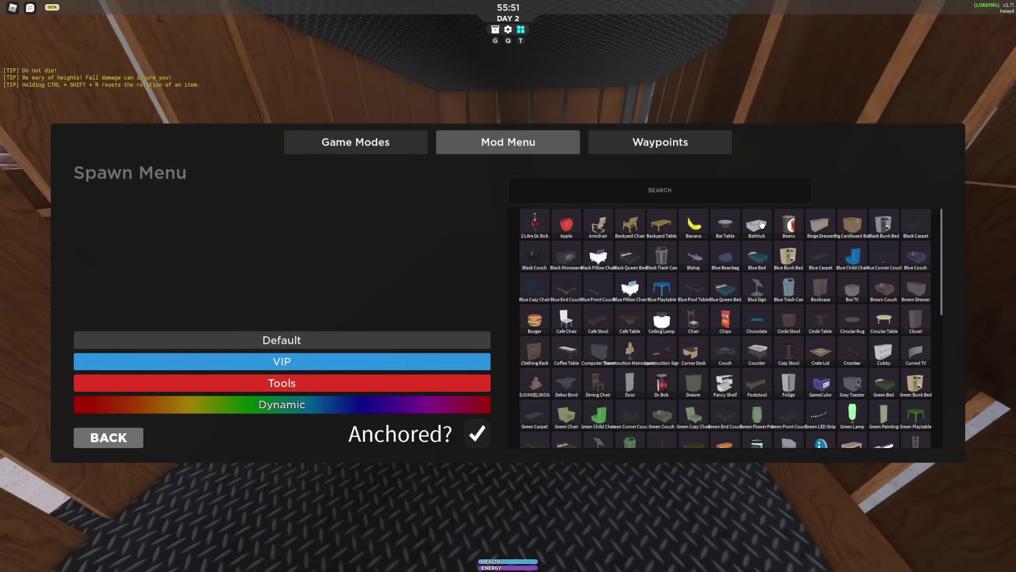
Step: Spawn a Bathtub, level it and set it down inside the pallet enclosure
click(758, 226)
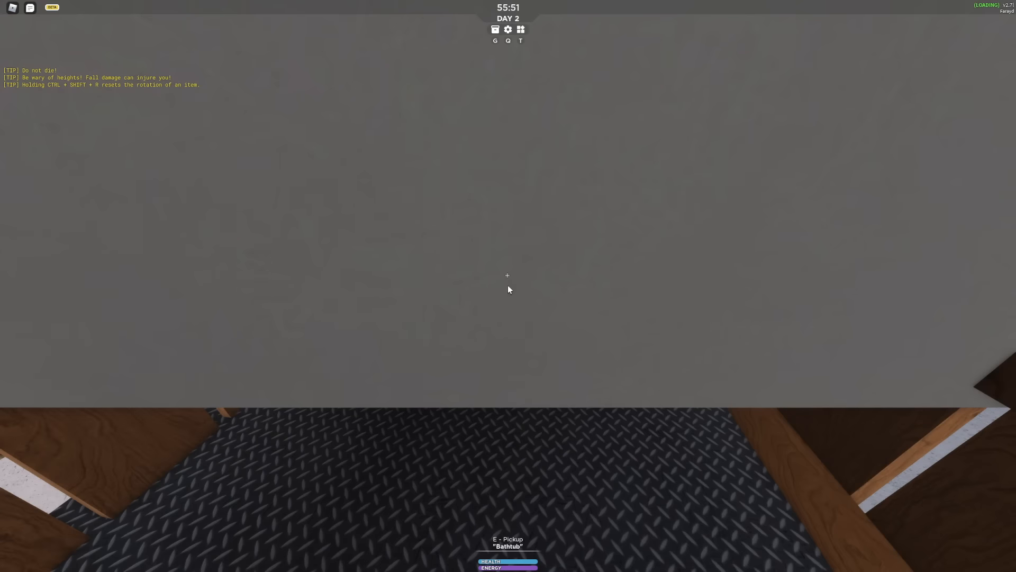
key(e)
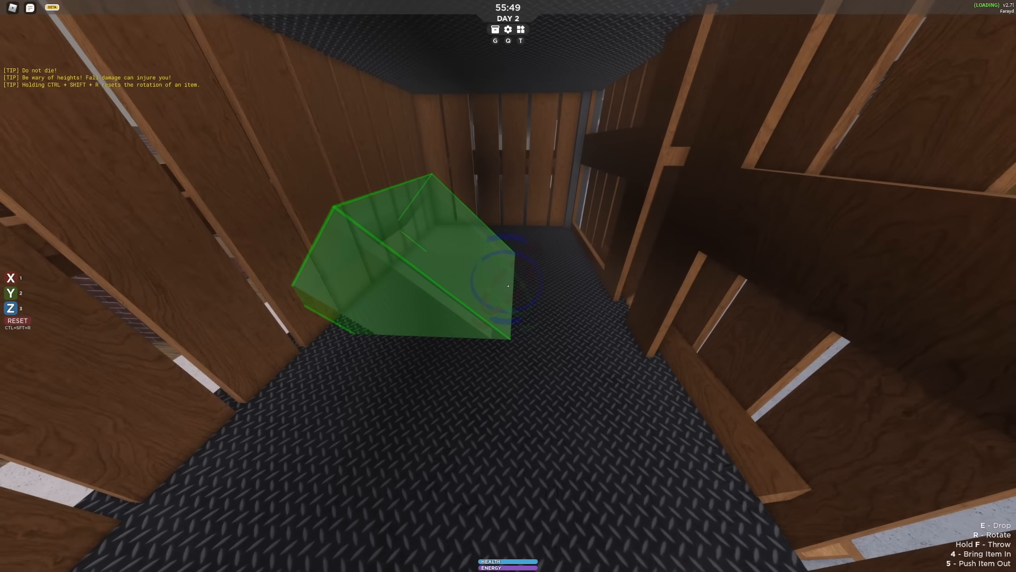
key(ctrl+shift+r)
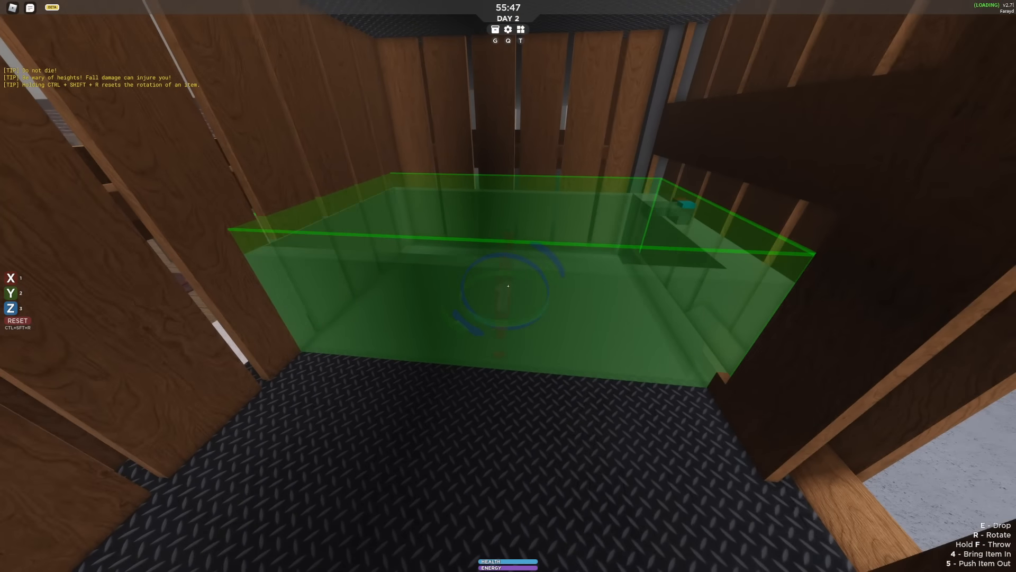
key(e)
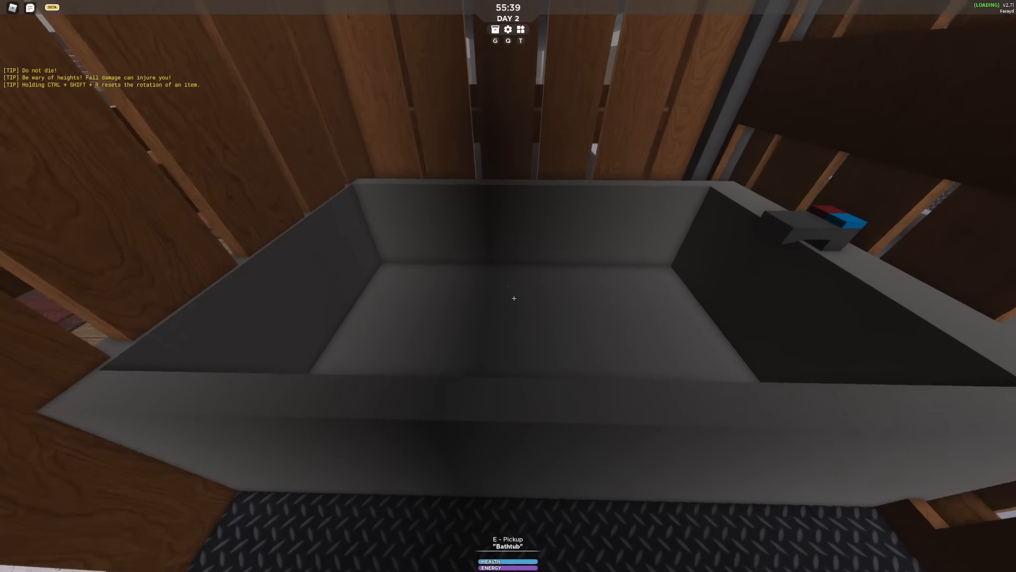
Step: Spawn a 2 Litre Dr. Bob in the tub and duplicate it until bottles overflow onto the floor
key(t)
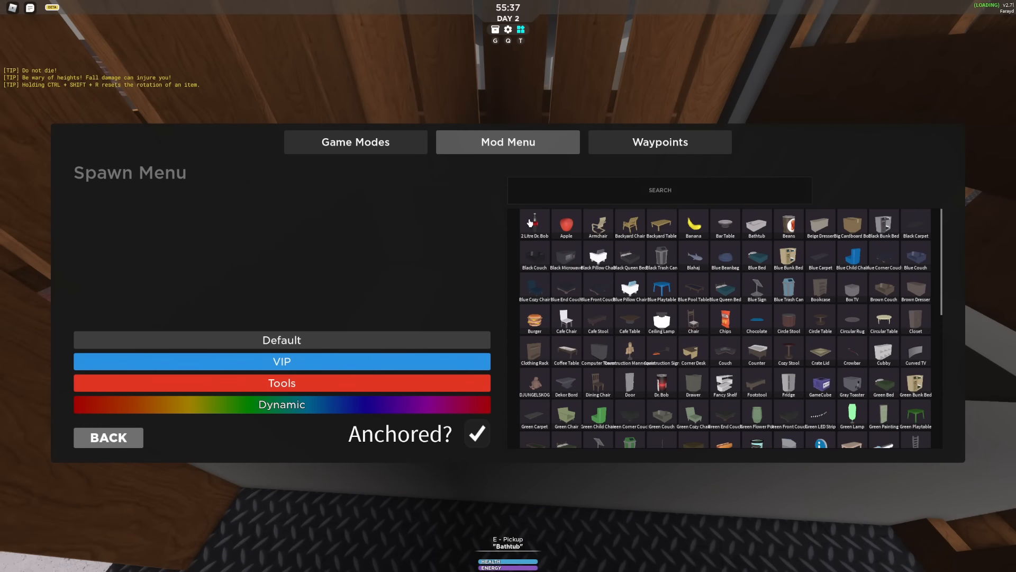
click(535, 225)
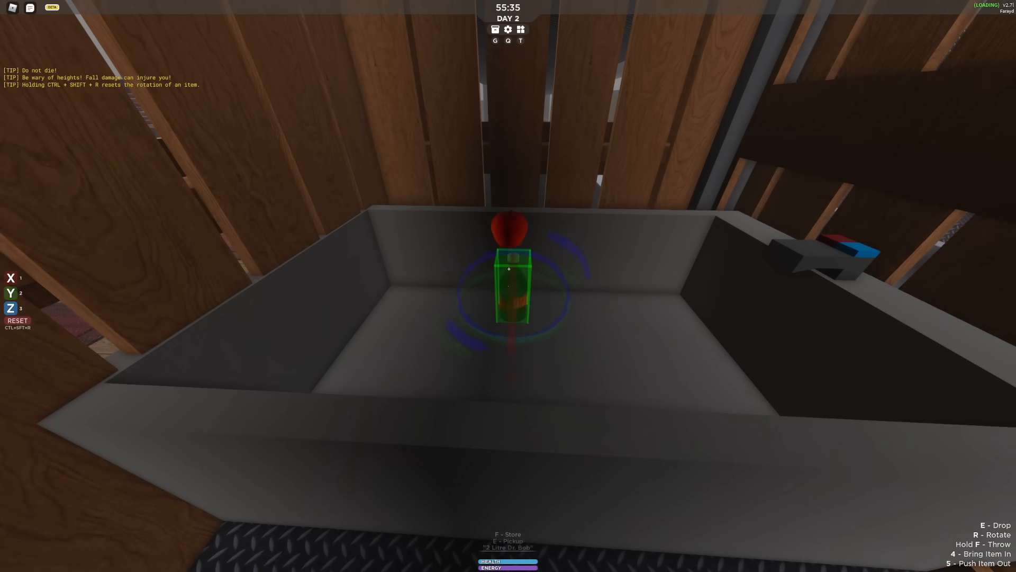
key(s)
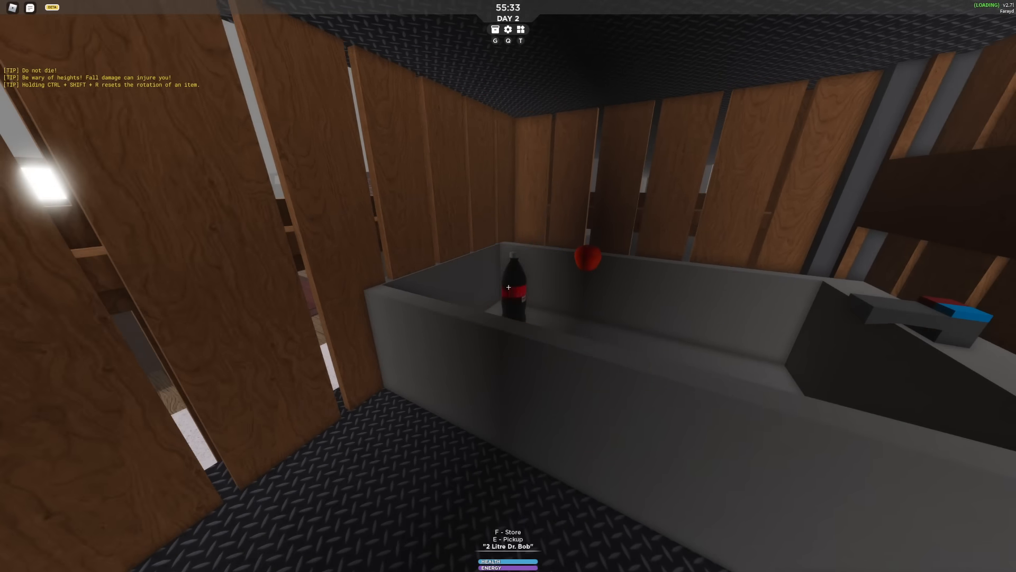
key(w)
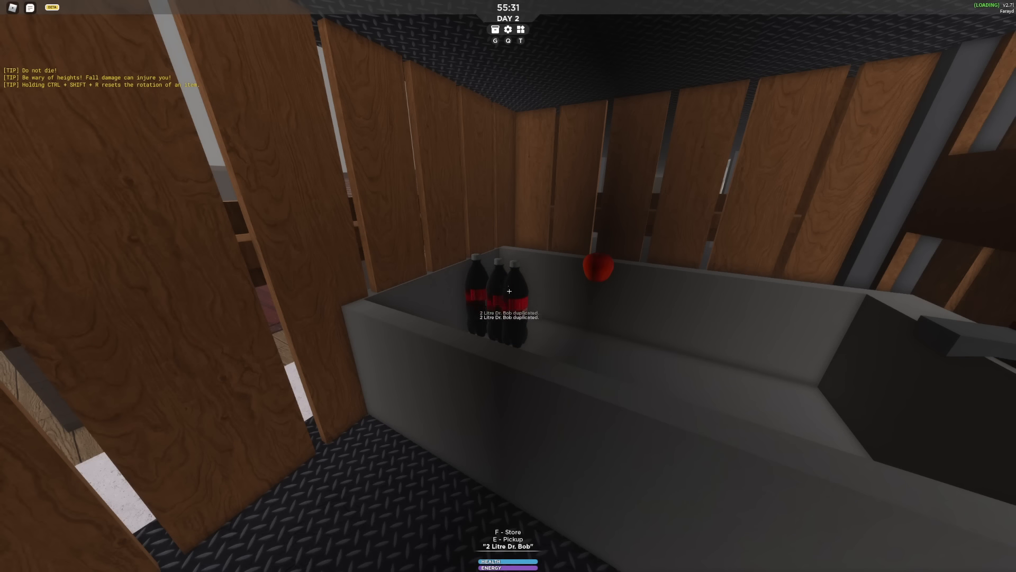
key(ctrl+d)
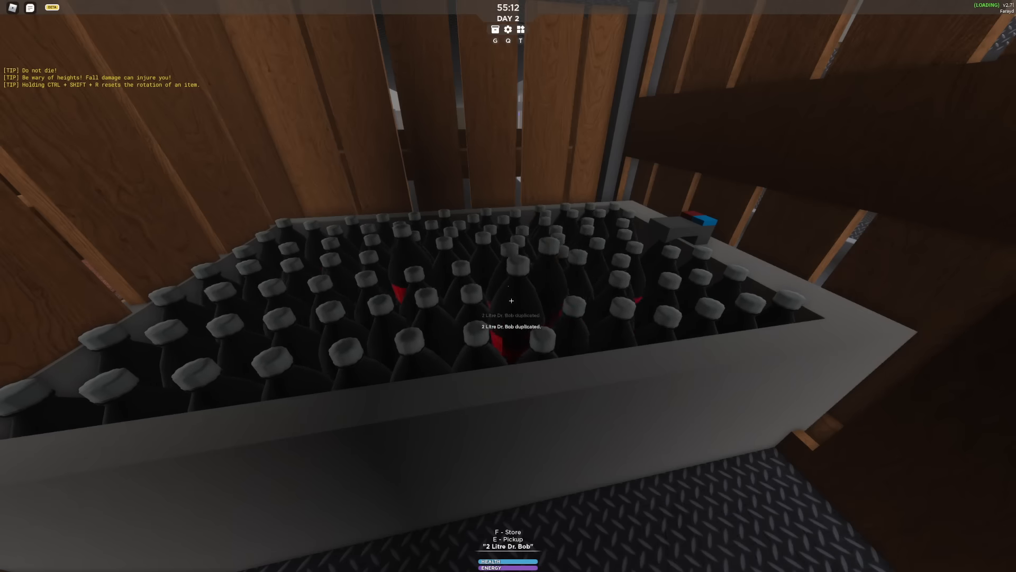
key(s)
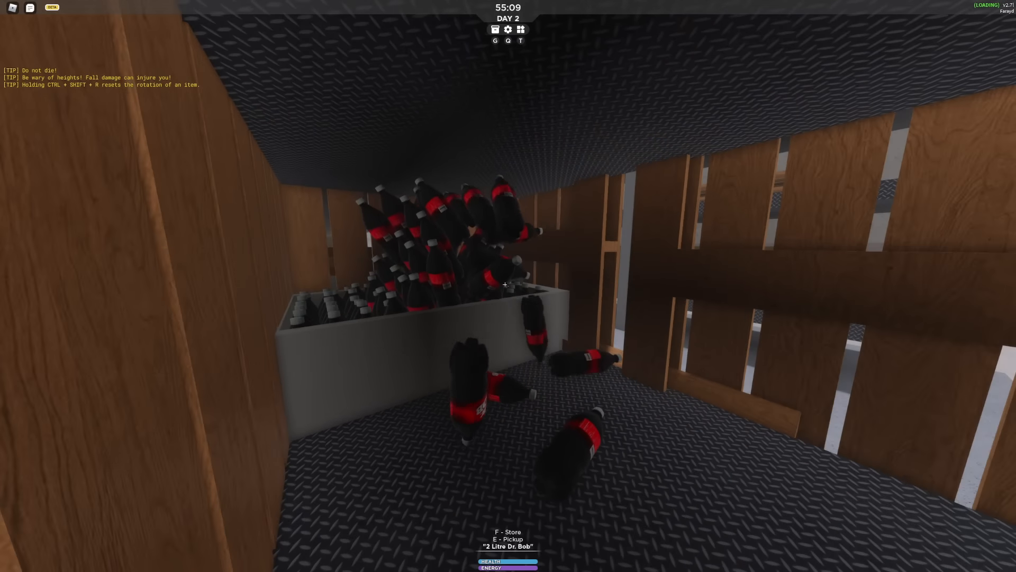
key(w)
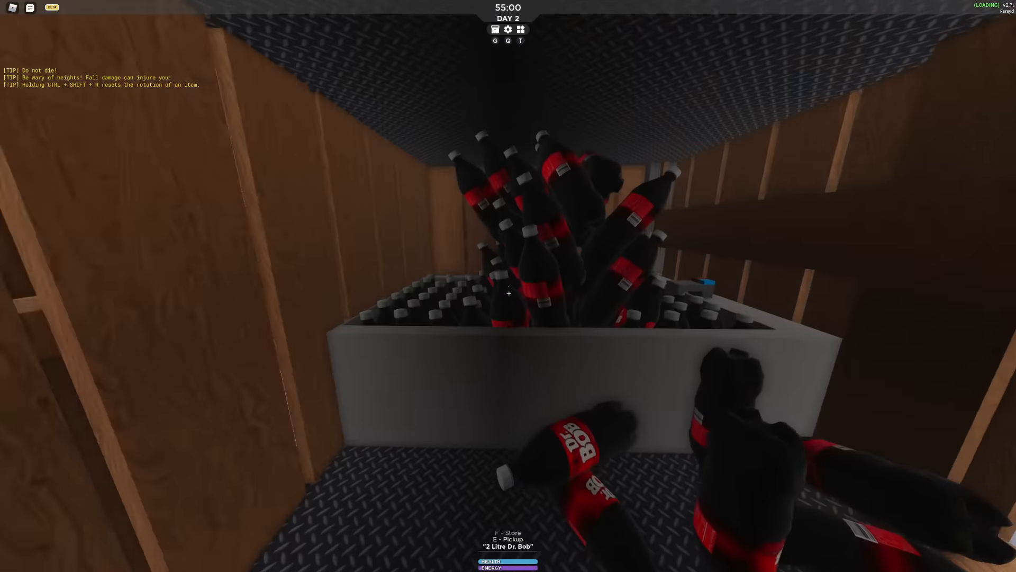
key(g)
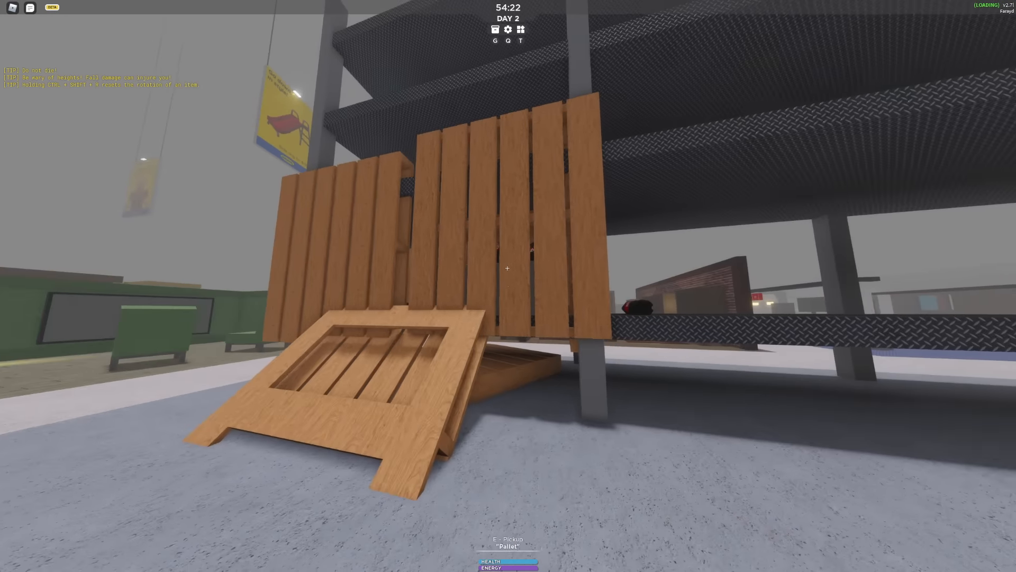
Step: Drop a final pallet to close the opening of the pallet shelter
key(s)
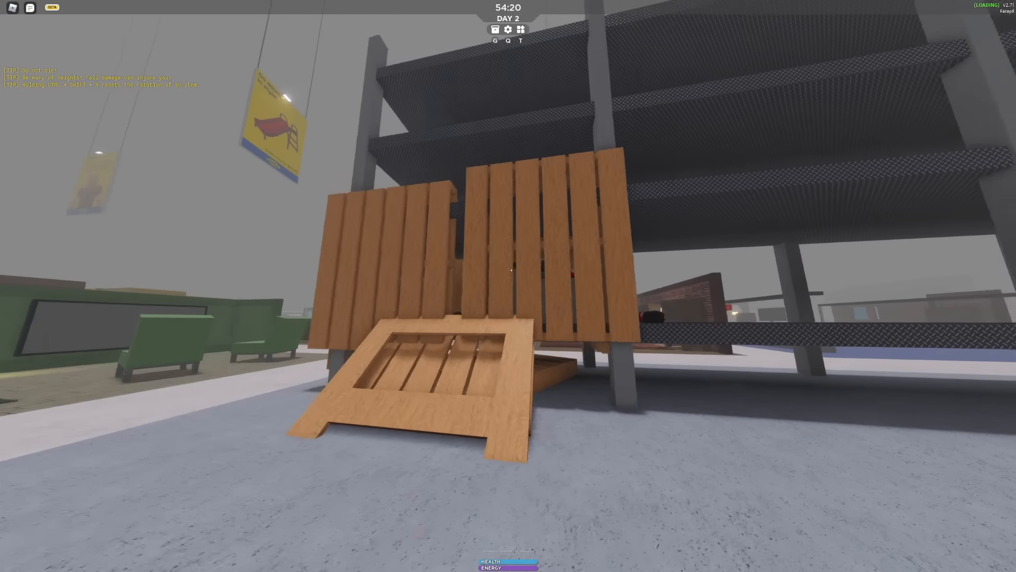
key(w)
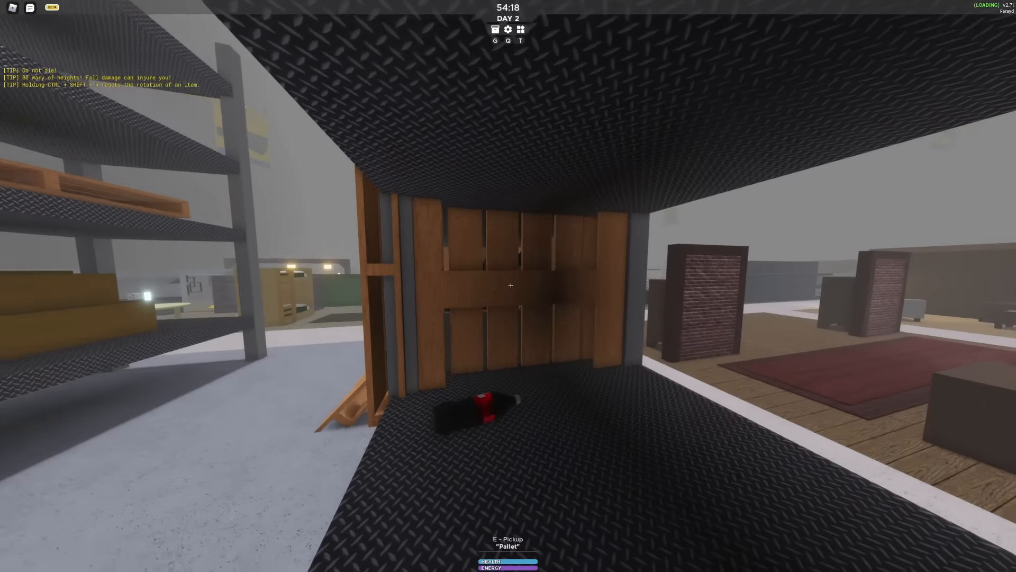
key(w)
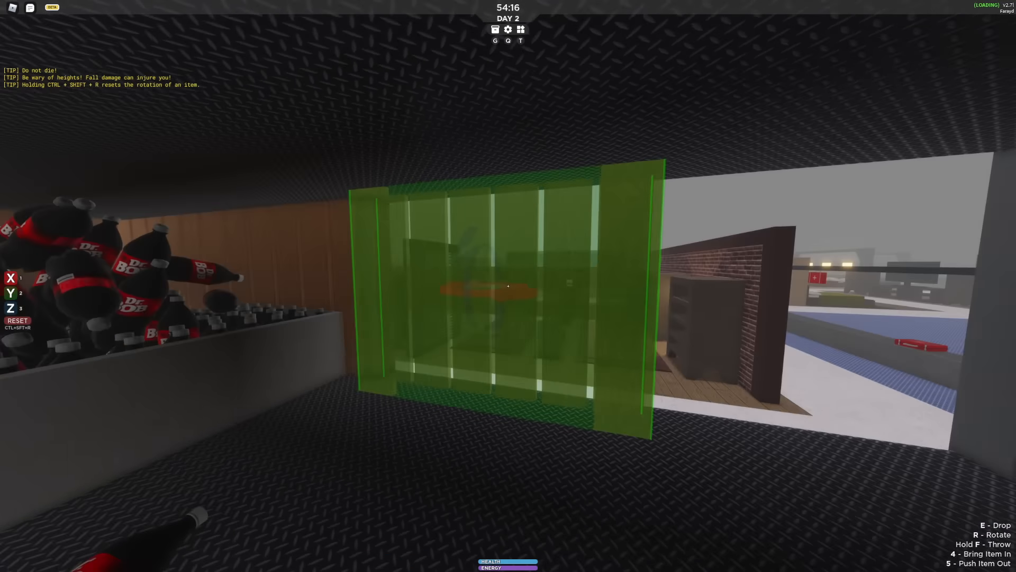
key(e)
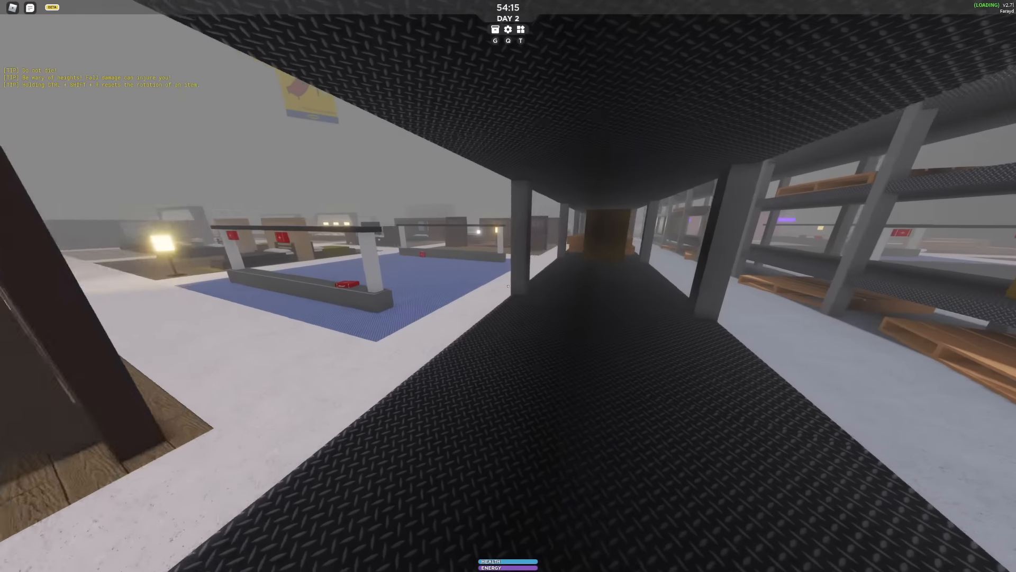
Step: Walk away from the pallet base along the aisle toward the dark wardrobe
key(w)
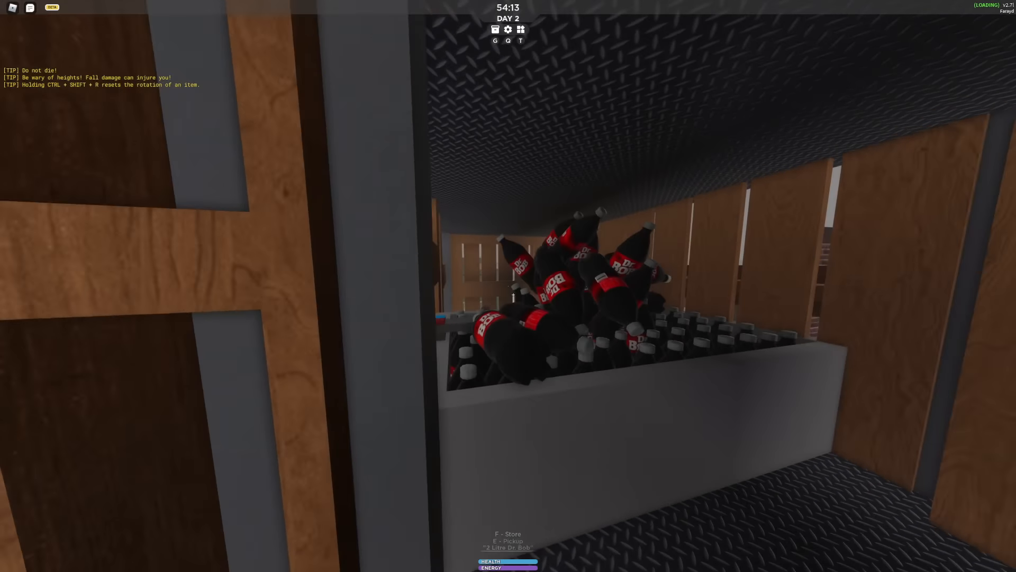
key(s)
key(w)
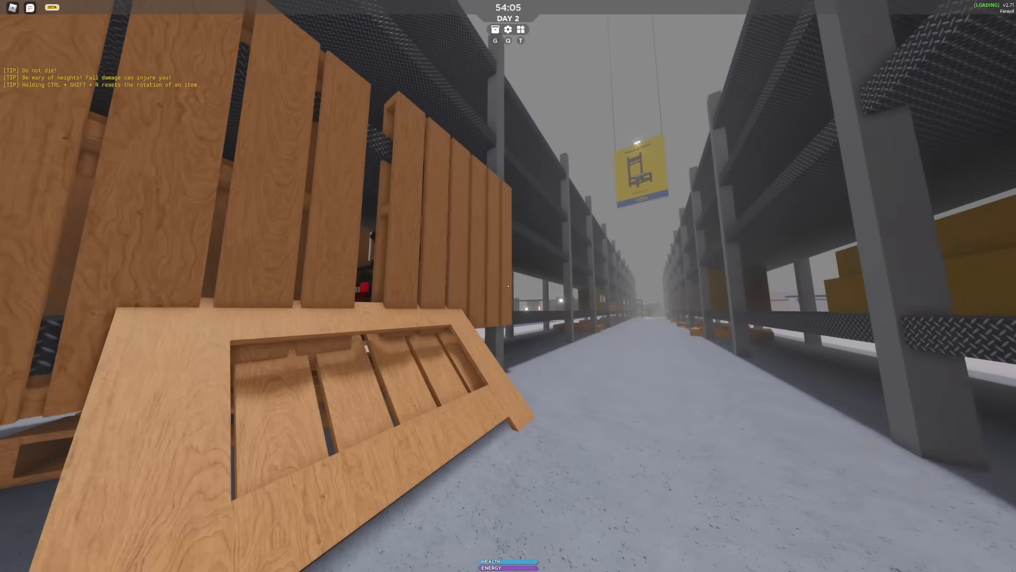
key(s)
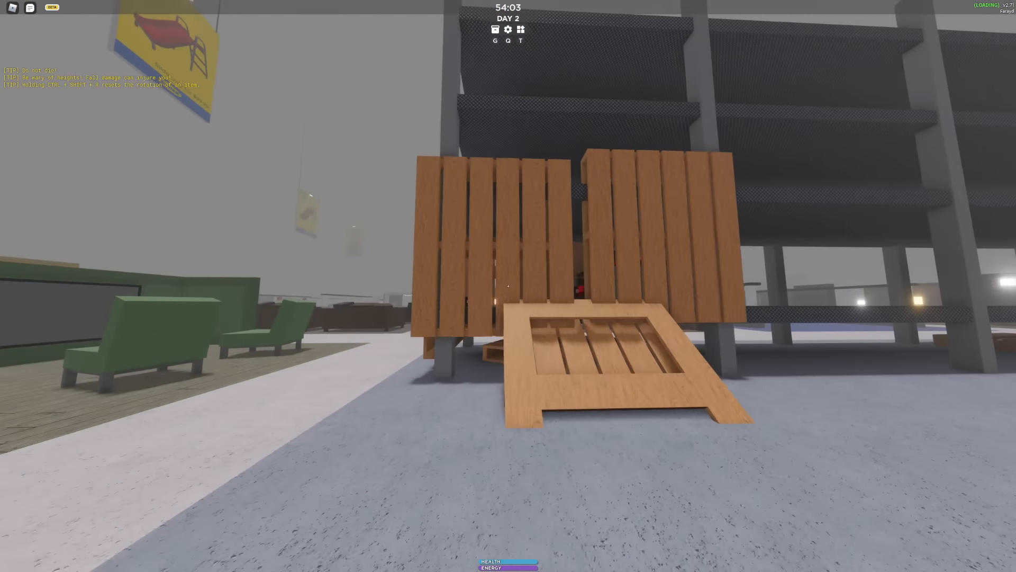
key(w)
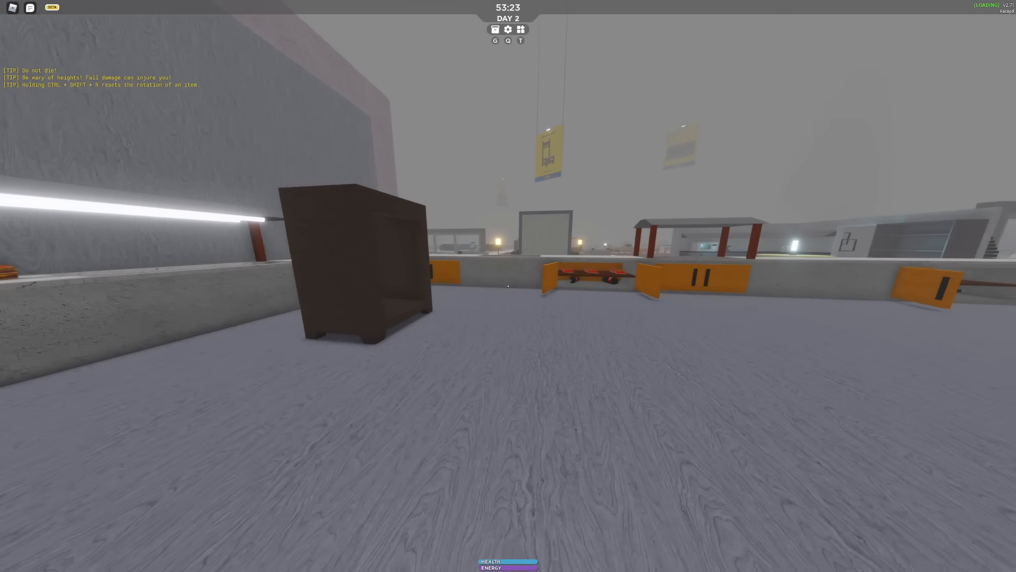
Step: Pick up the duplicated wardrobe, rotate it to fit and set it down in the doorway
key(w)
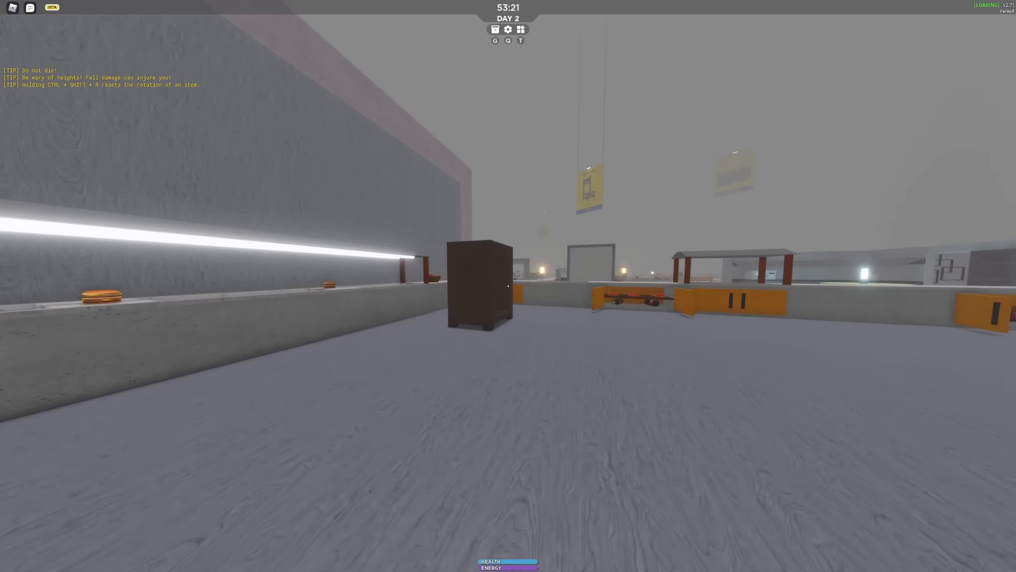
key(w)
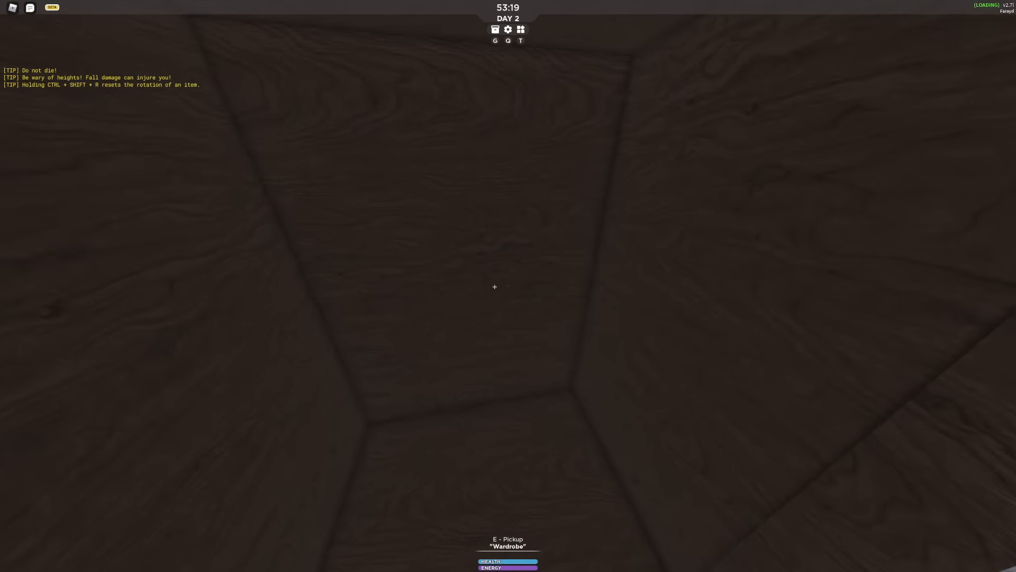
key(s)
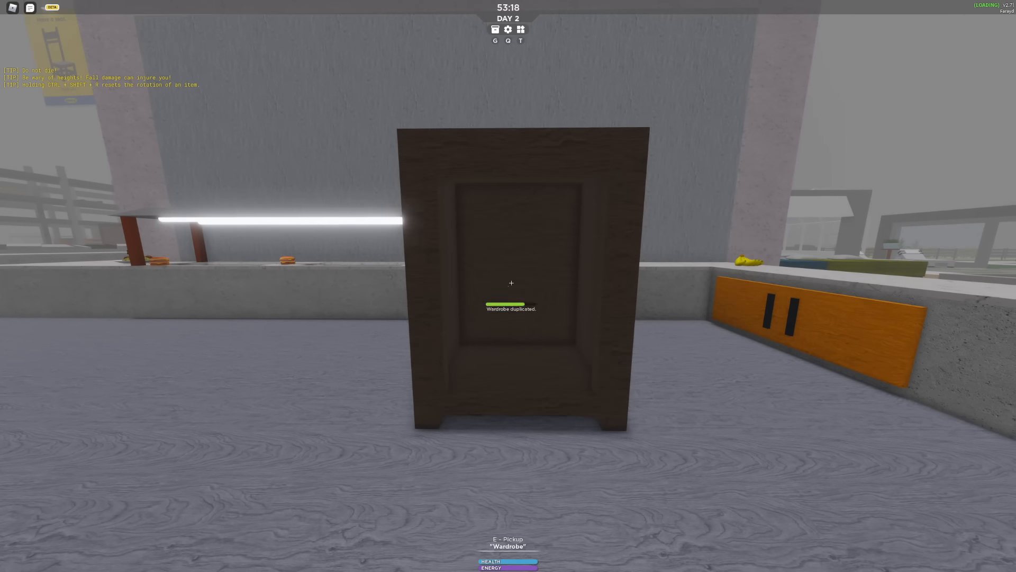
key(e)
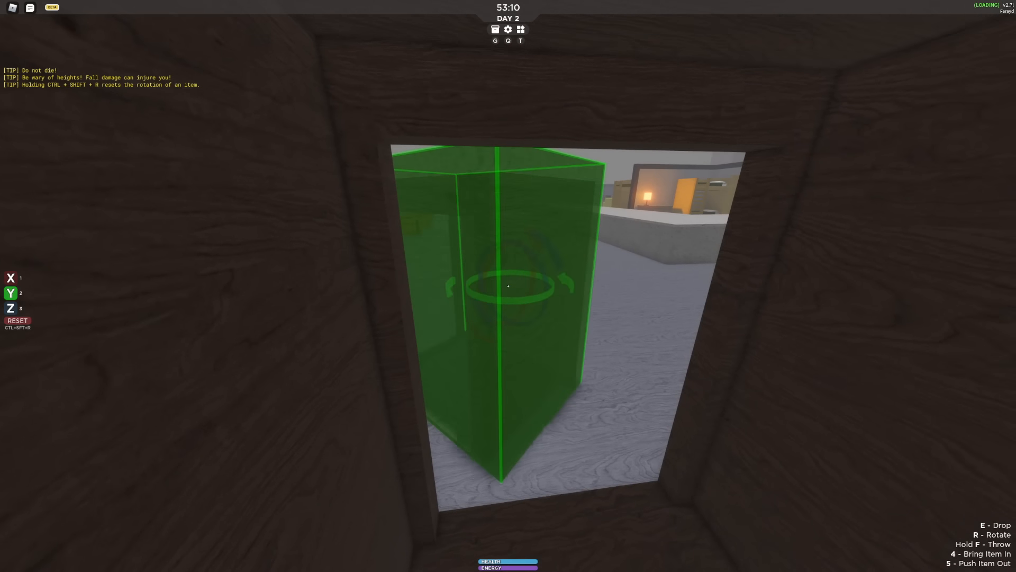
key(r)
key(r)
key(r)
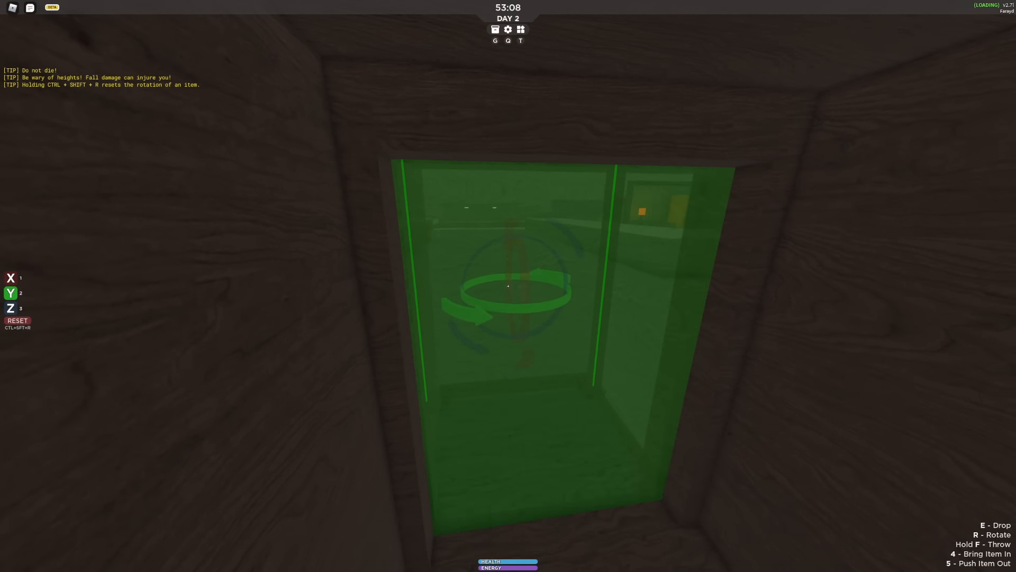
key(r)
key(e)
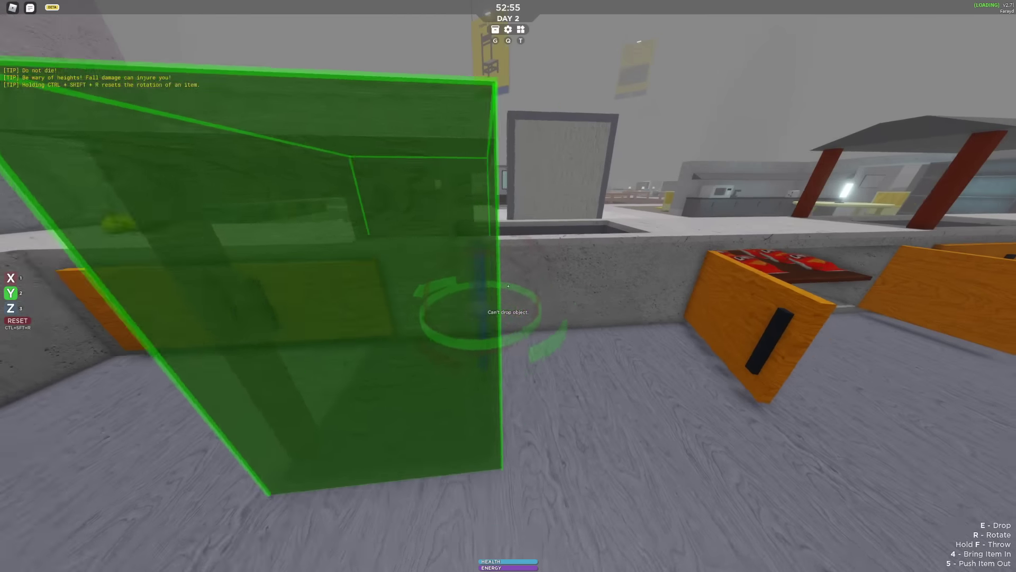
Step: Carry another wardrobe over and place it beside the bathtub
click(505, 283)
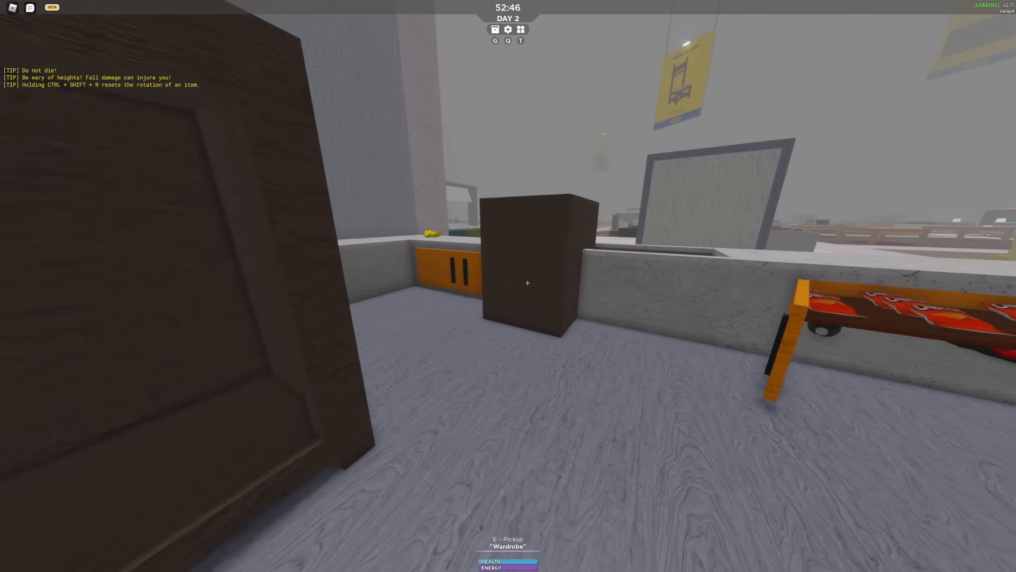
click(508, 287)
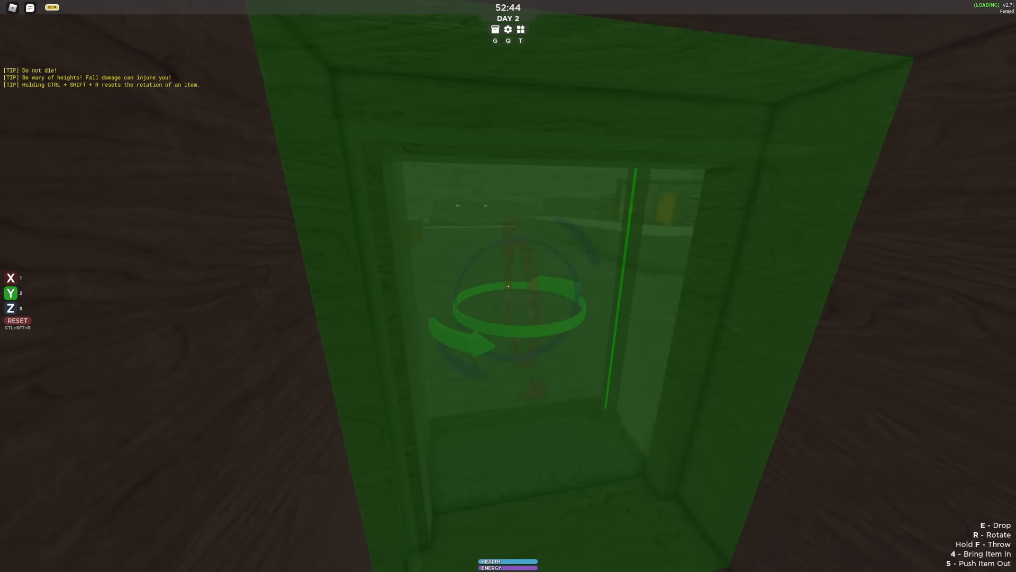
key(e)
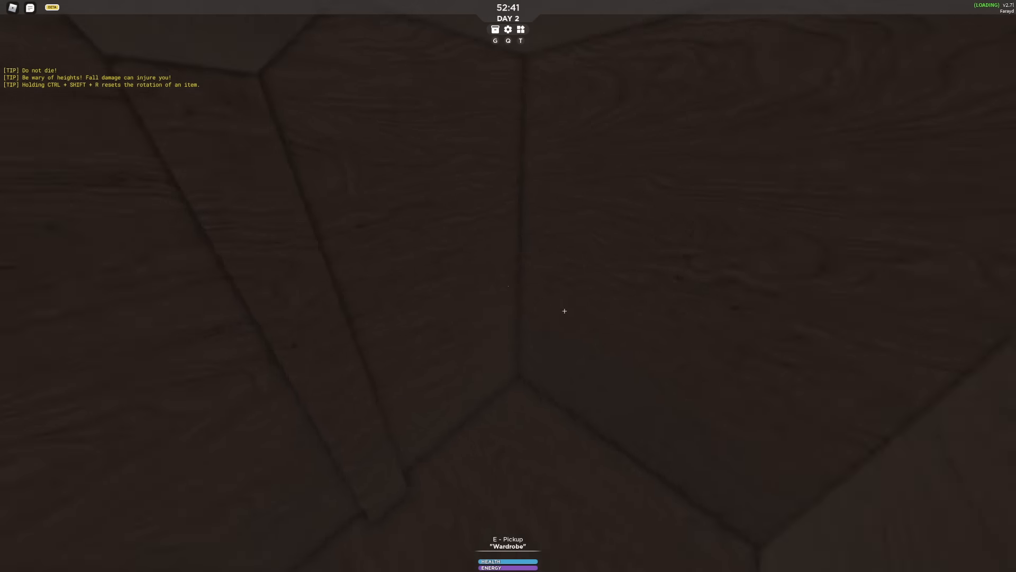
key(e)
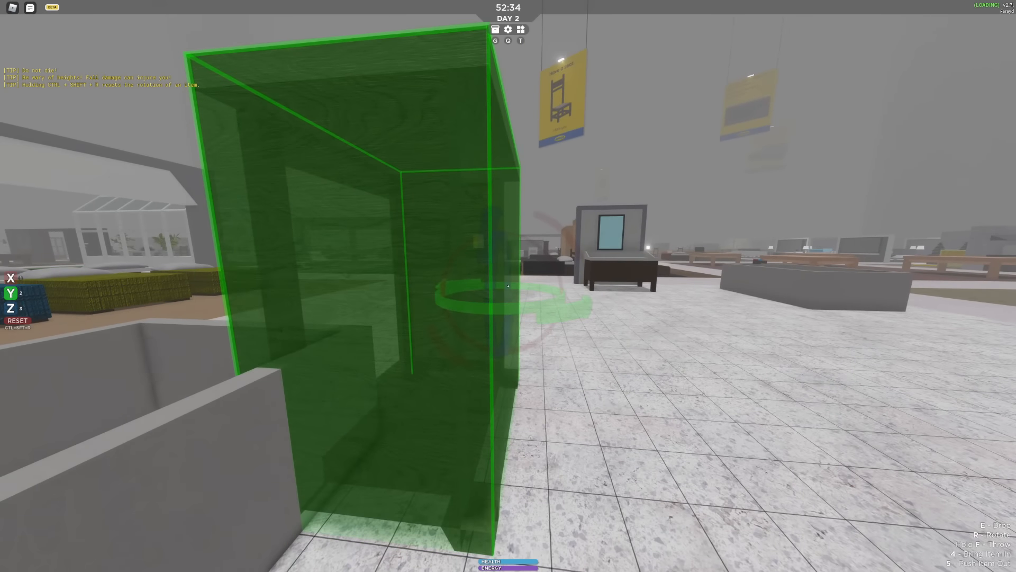
key(e)
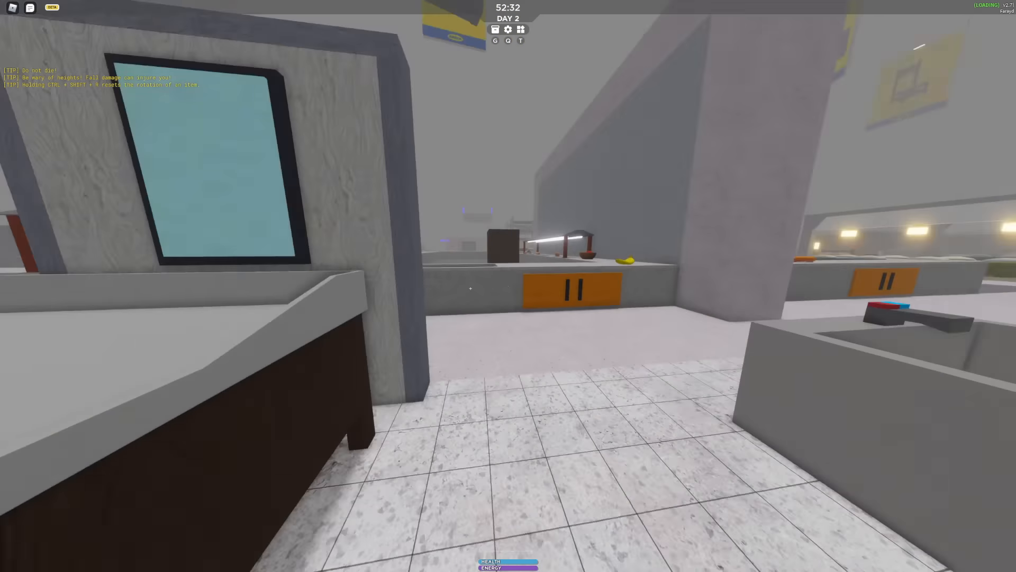
key(w)
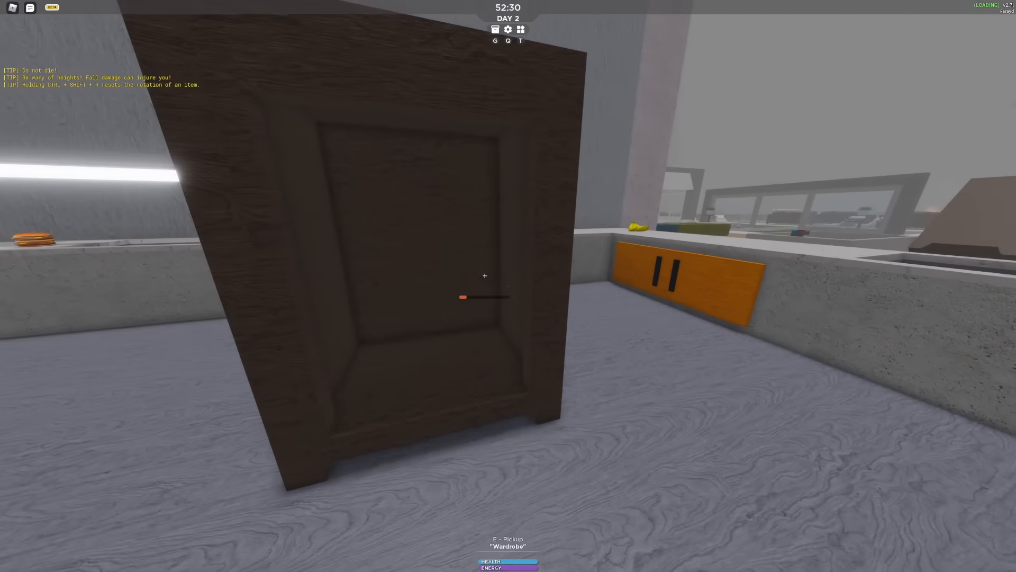
key(e)
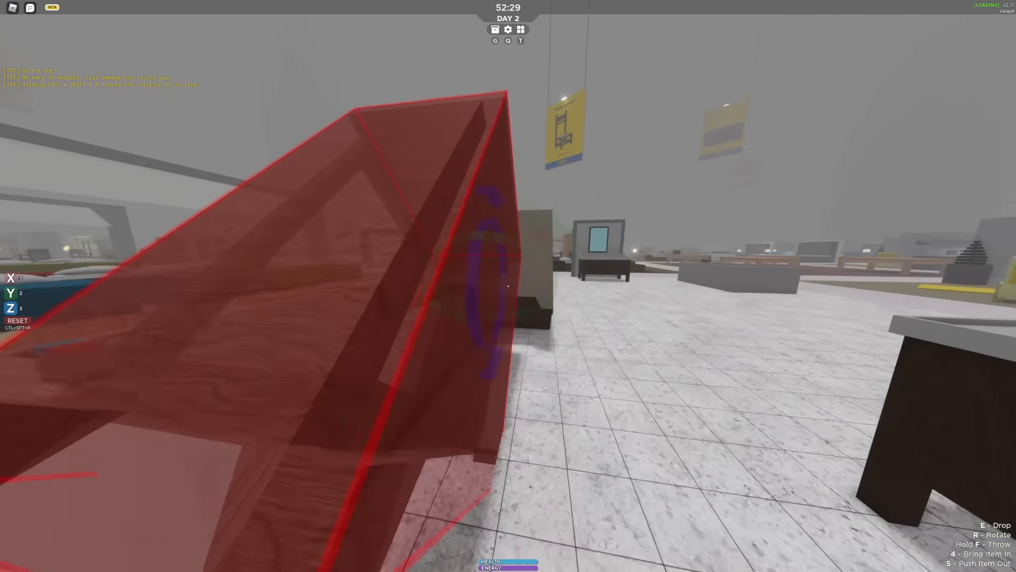
key(e)
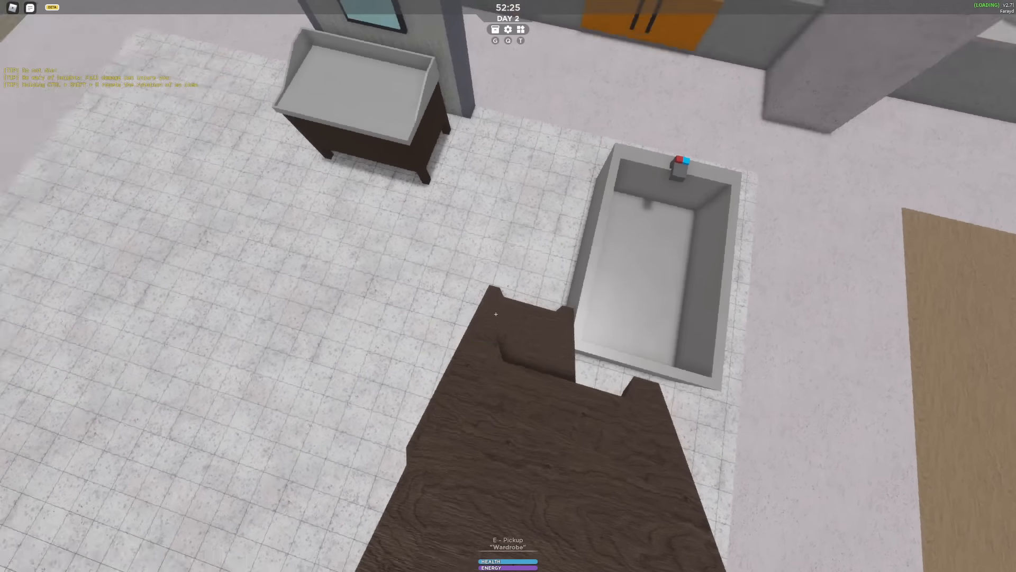
Step: Pick up the wooden table, reset its rotation and set it on top of the wardrobe
key(e)
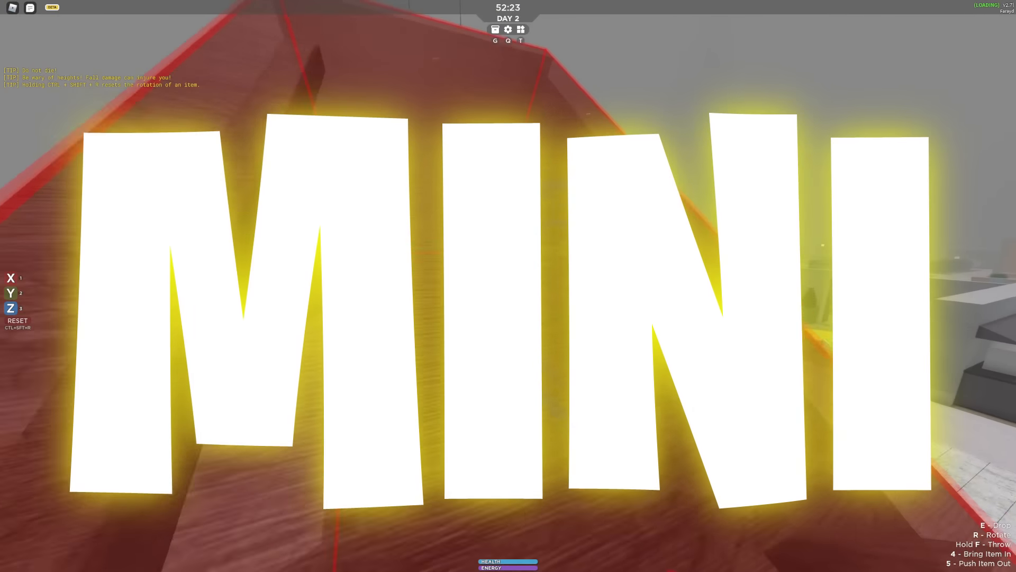
key(ctrl+shift+r)
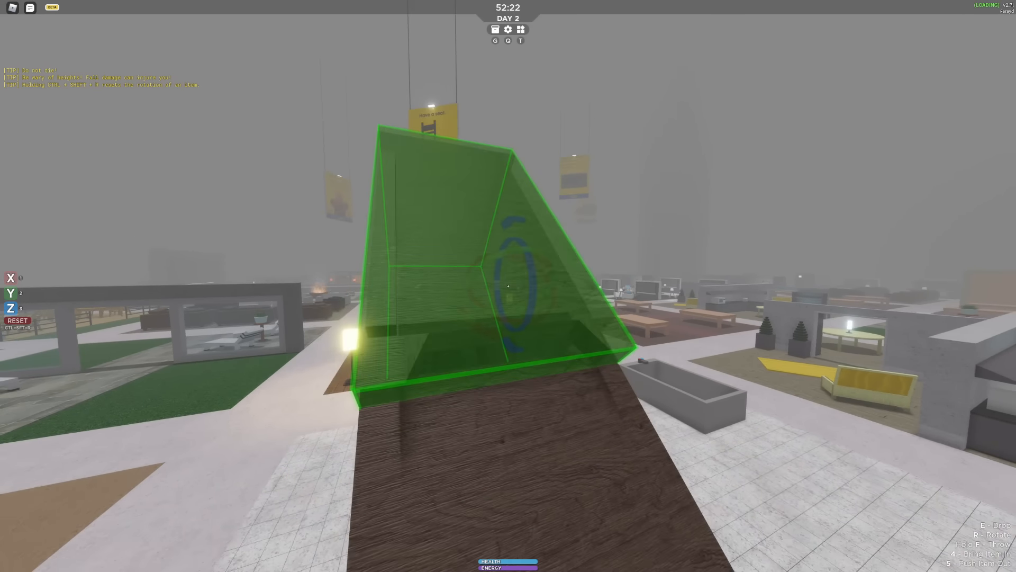
key(e)
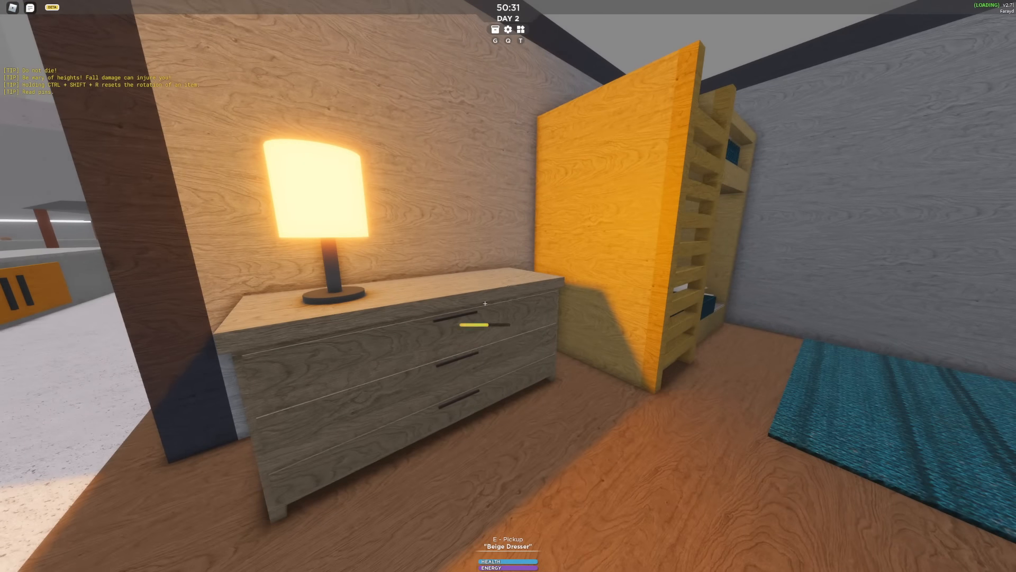
Step: Stand the Beige Dresser upright inside the base and drop the blue bunk bed beside it
key(e)
key(r)
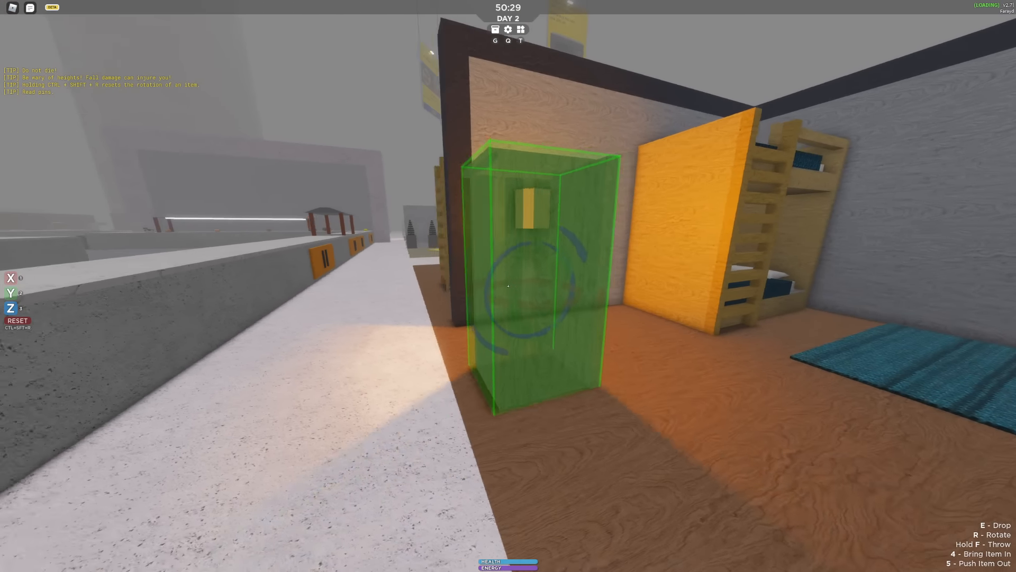
key(e)
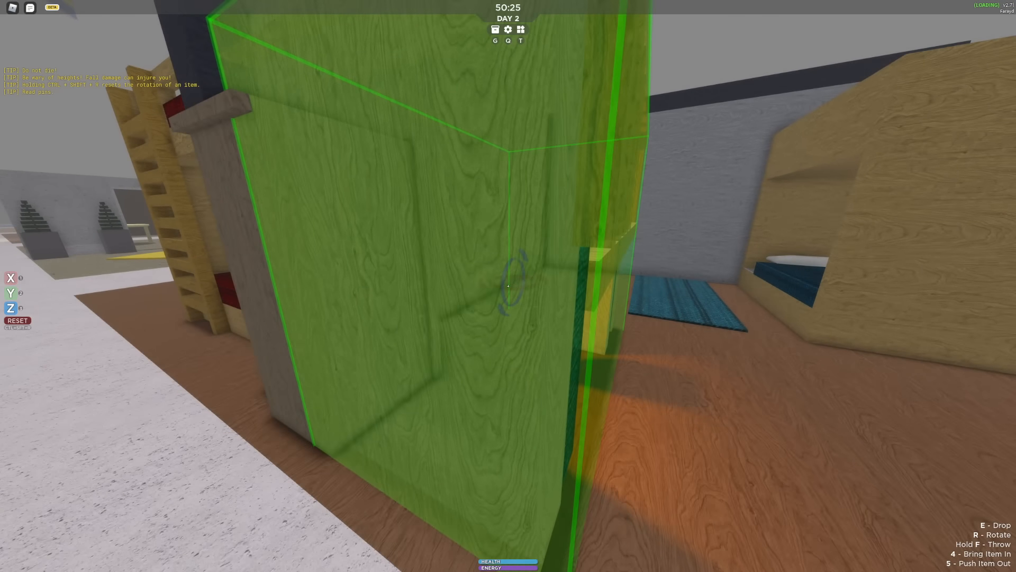
key(e)
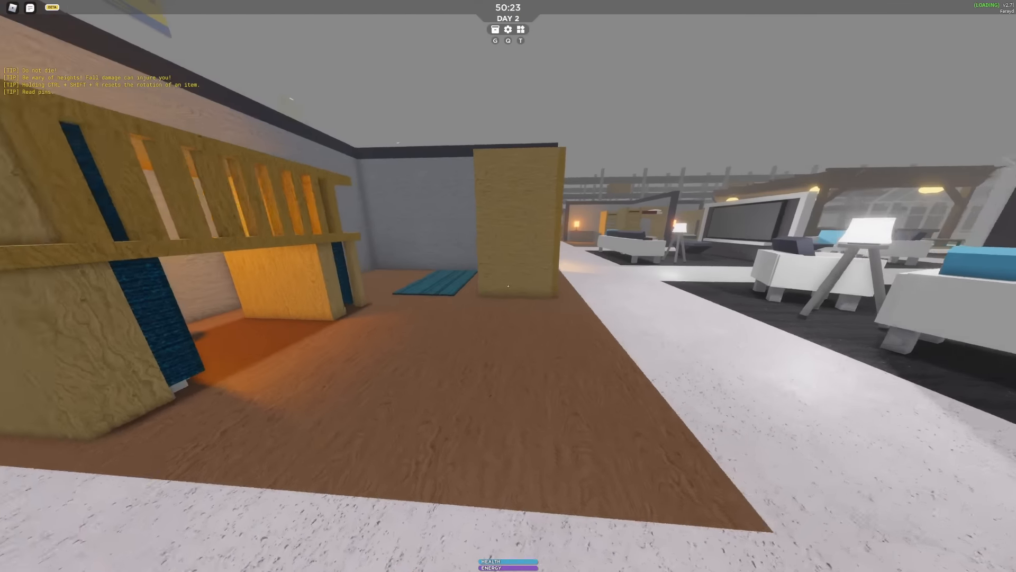
key(w)
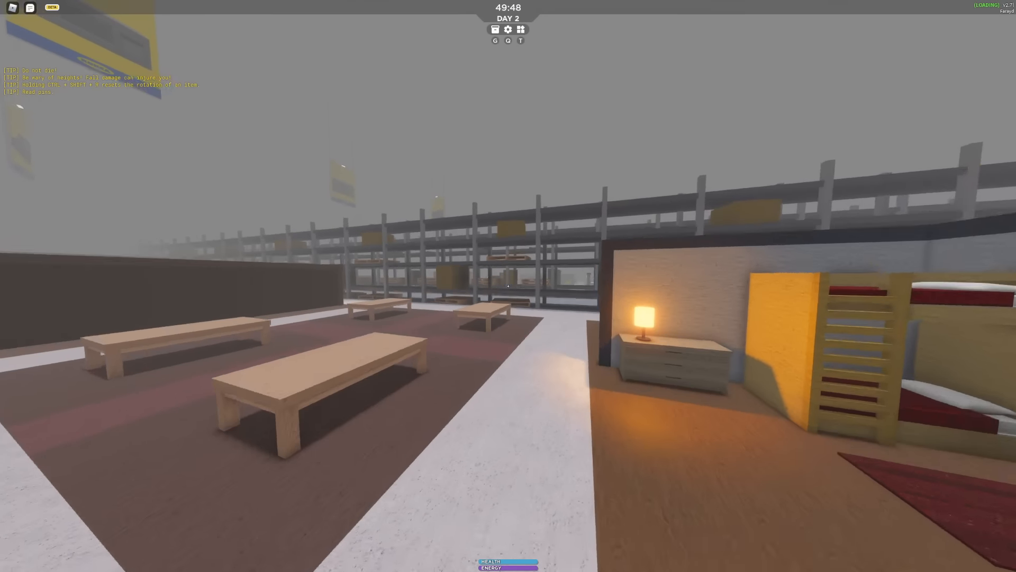
Step: Place wooden boards against the wall and overhead to roof and front the small base
key(e)
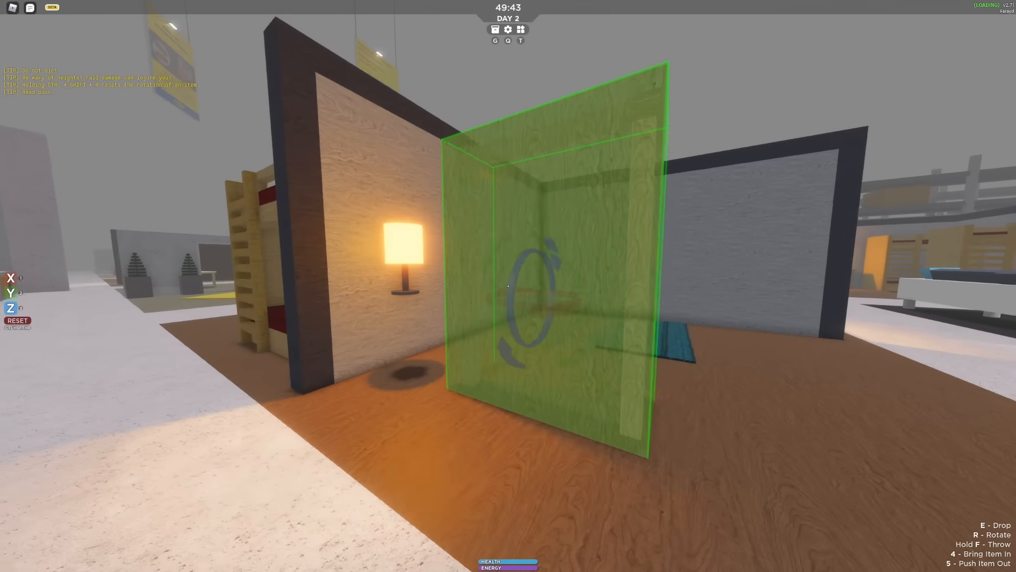
key(e)
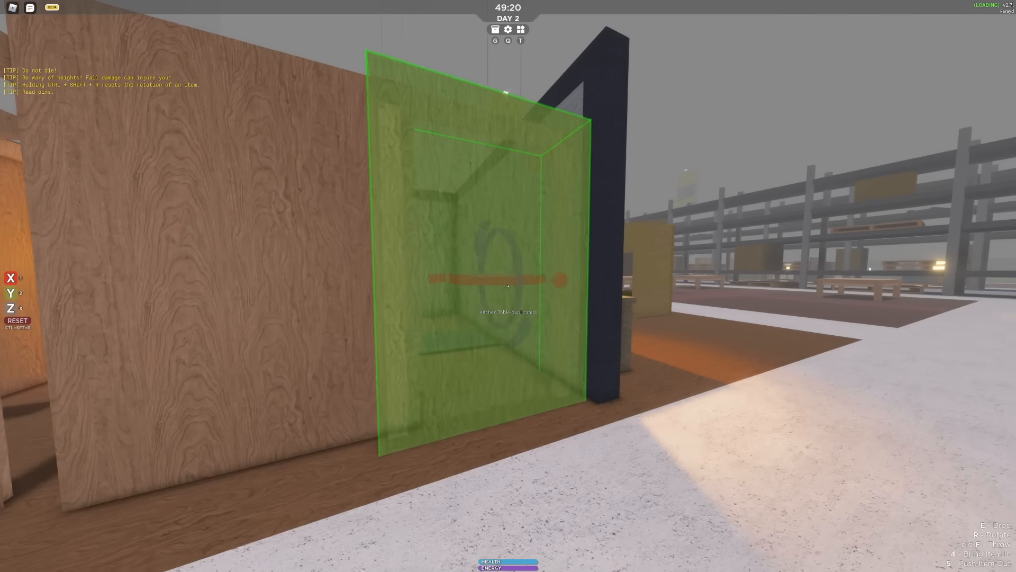
key(e)
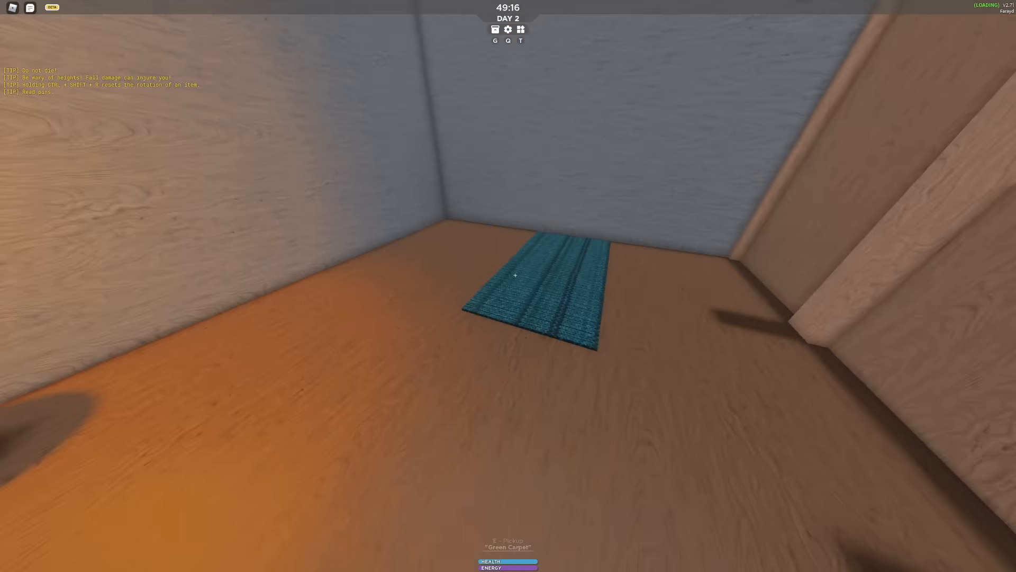
key(e)
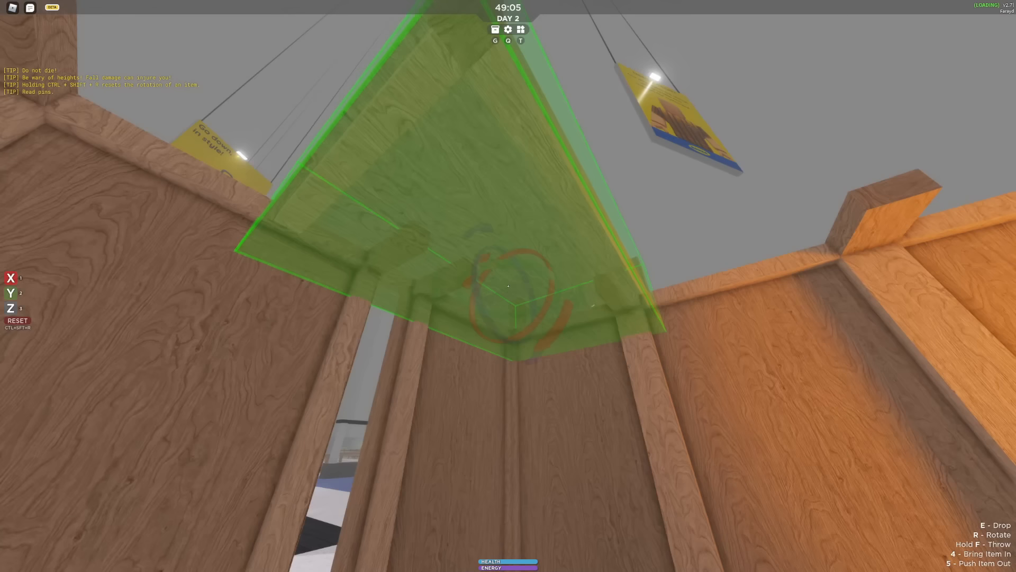
key(e)
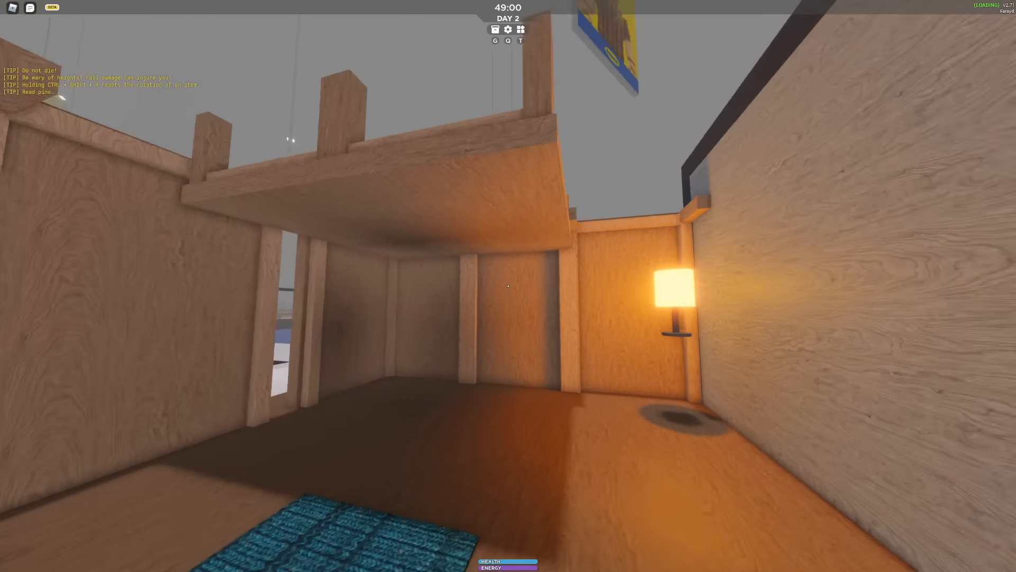
key(w)
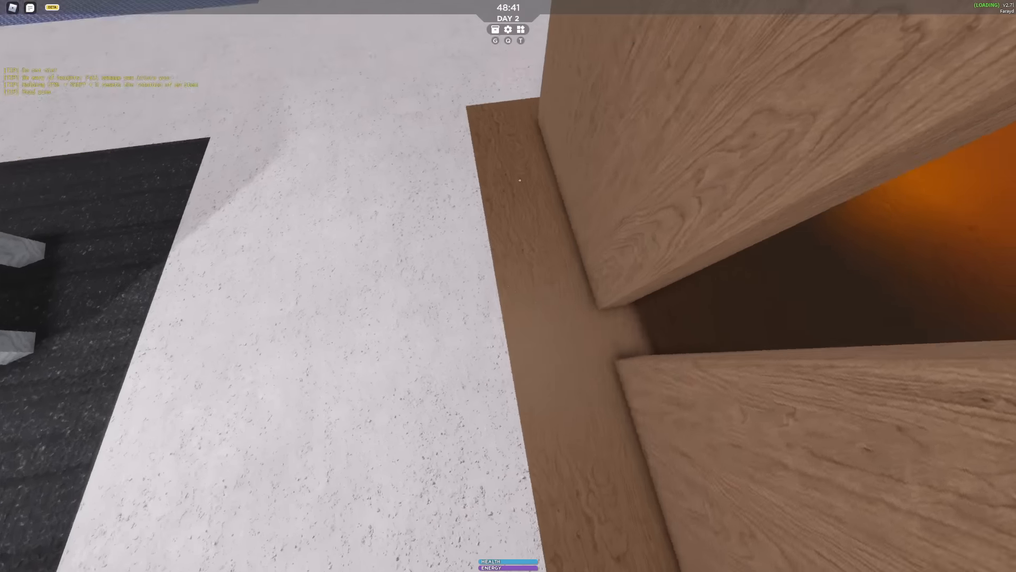
key(s)
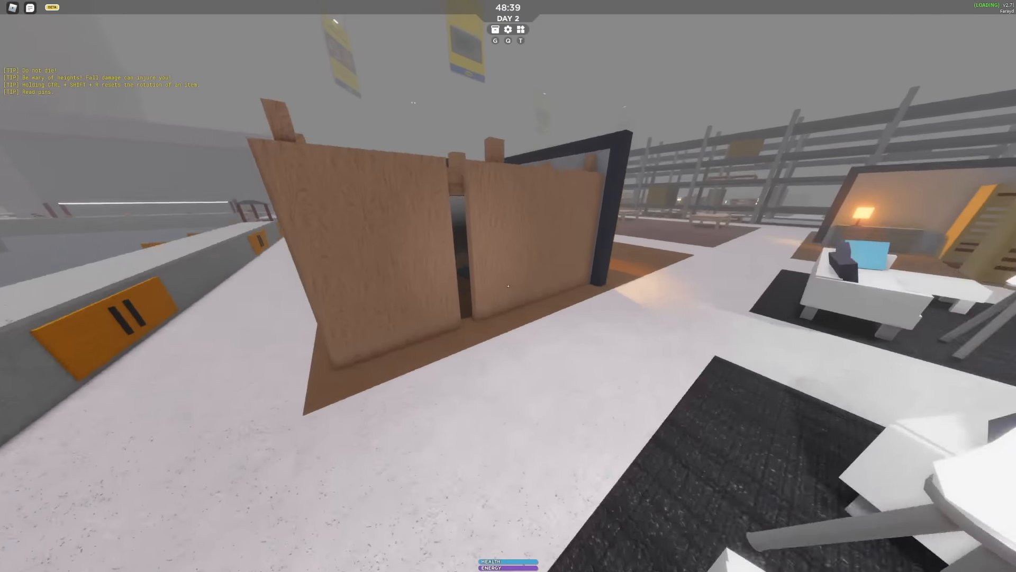
Step: Pick up the Blue Pillow Chair and walk it past the kitchen tables to the lounge display
key(w)
key(w)
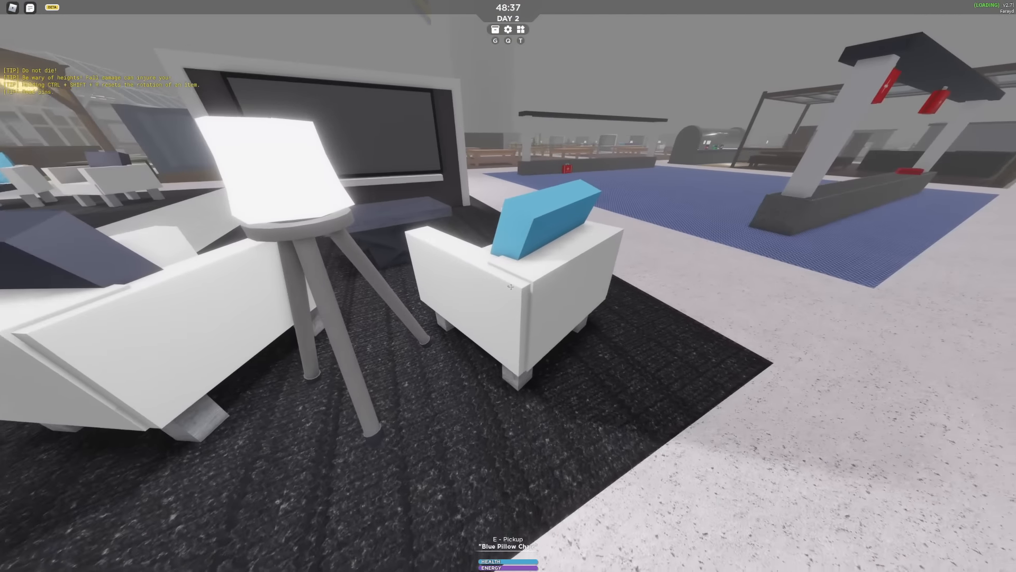
key(e)
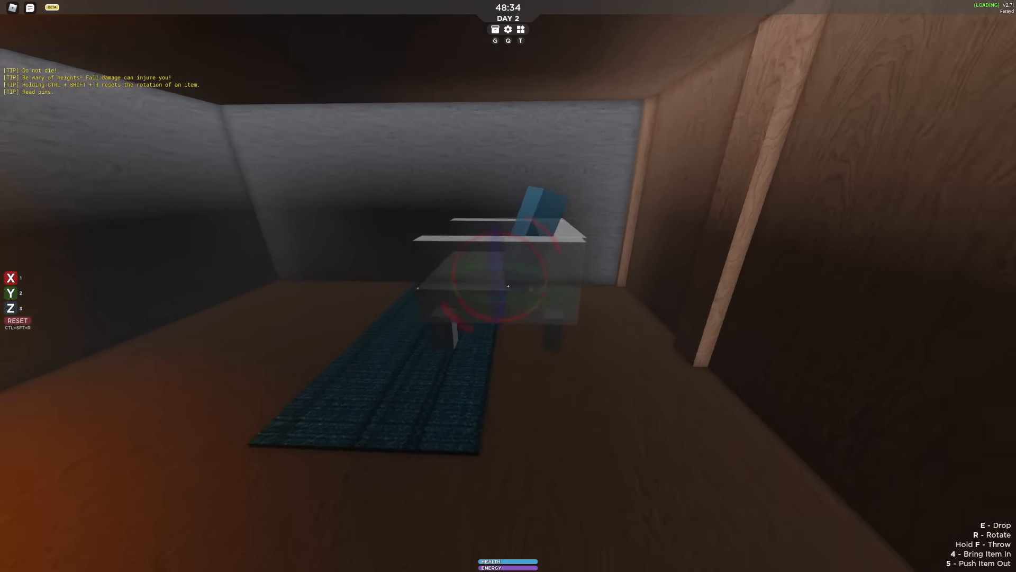
key(w)
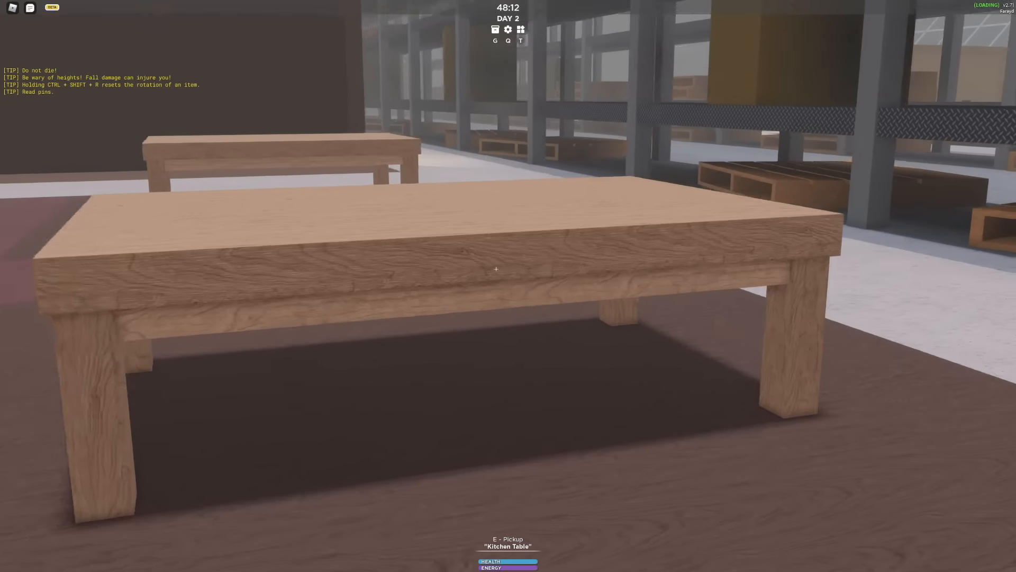
key(w)
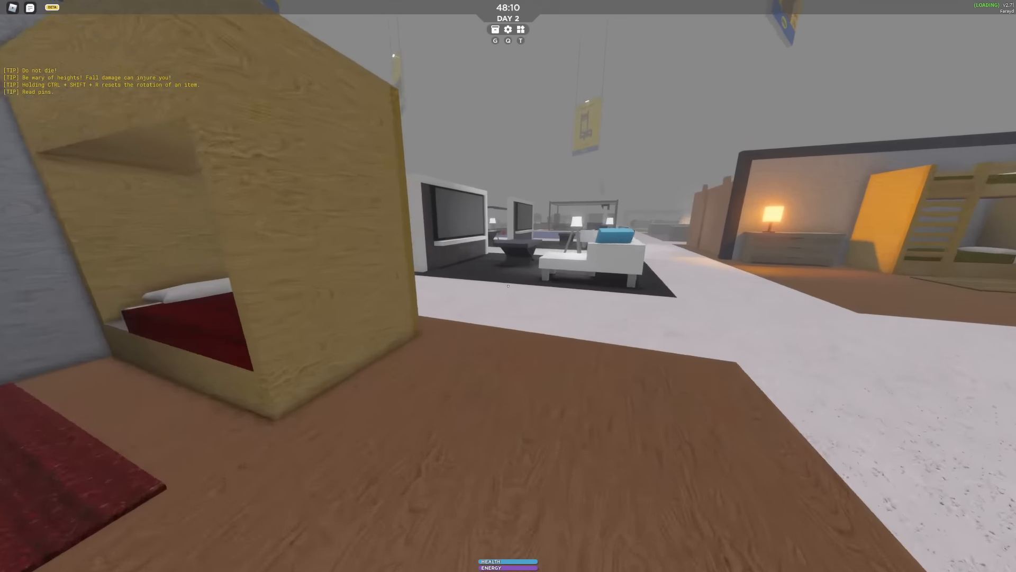
key(w)
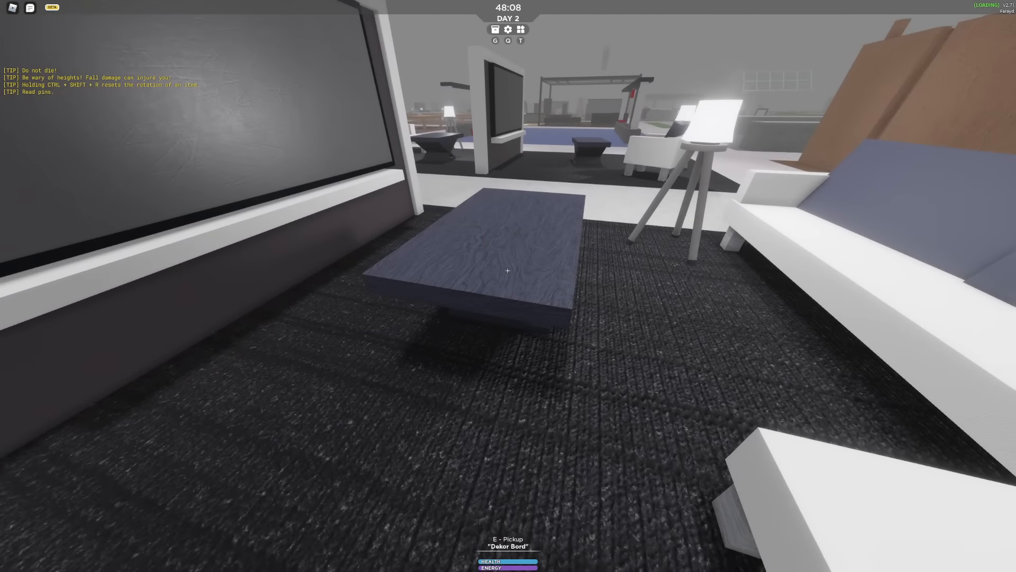
Step: Carry the dark coffee table into the base and set it on the rug by the glowing lamp
key(e)
key(w)
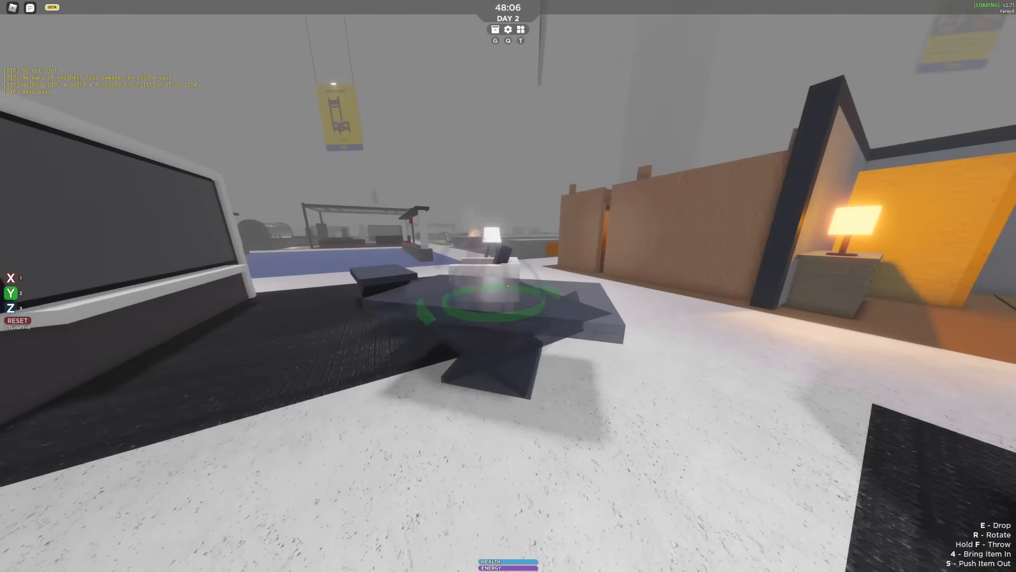
key(w)
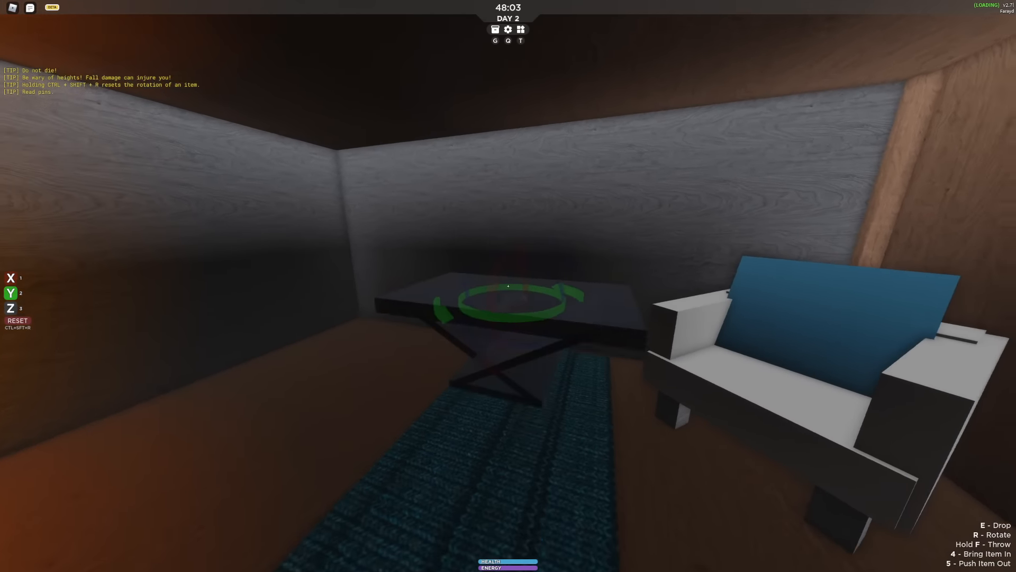
key(e)
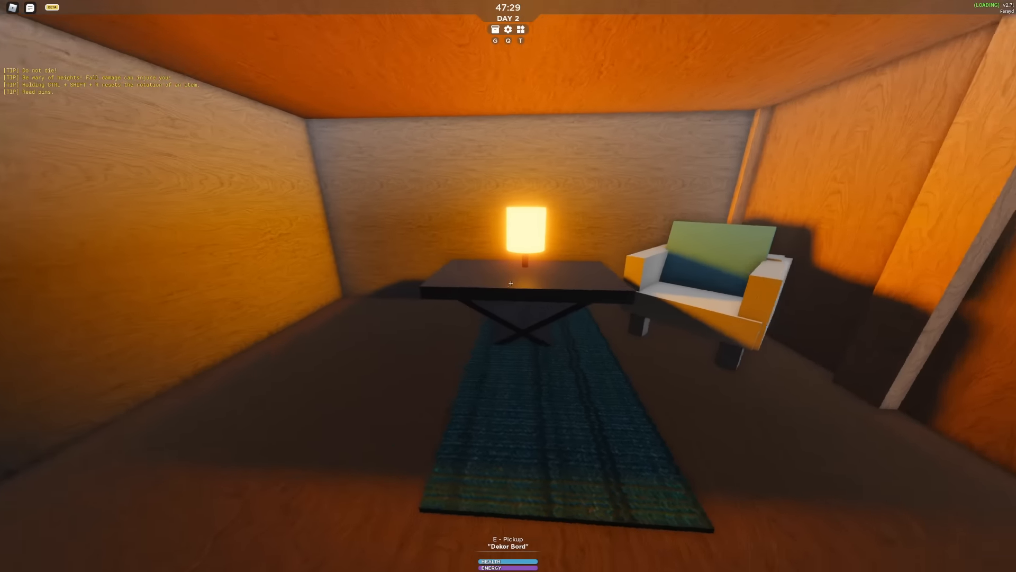
key(w)
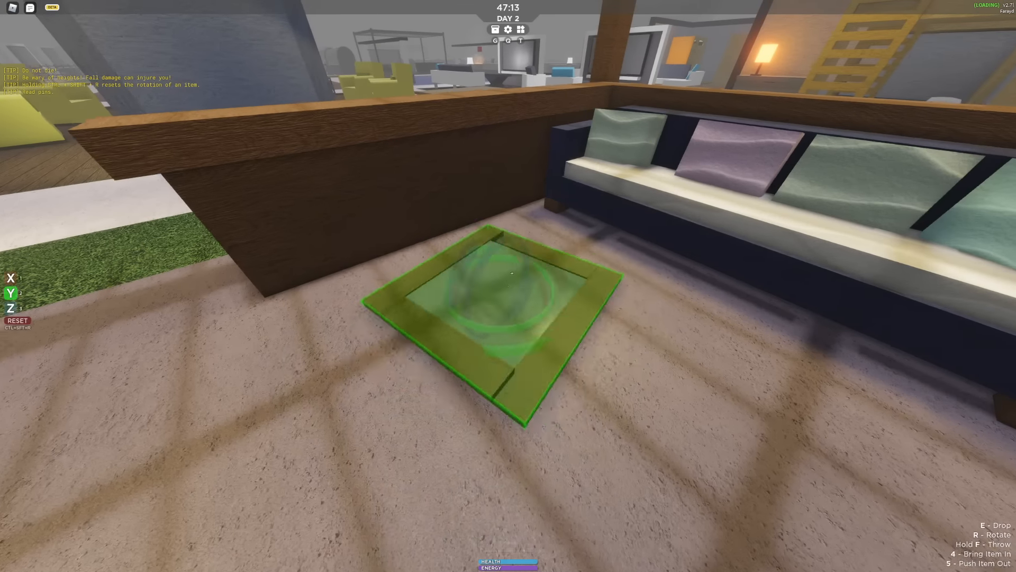
Step: Carry the Mini Coffee Table into the wooden room and drop it beside the dark table
key(w)
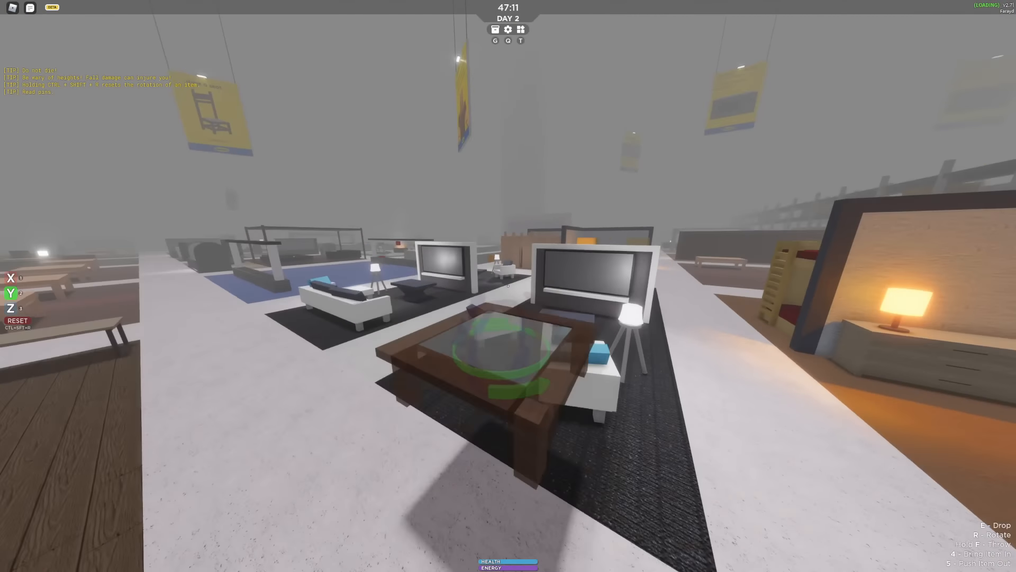
key(w)
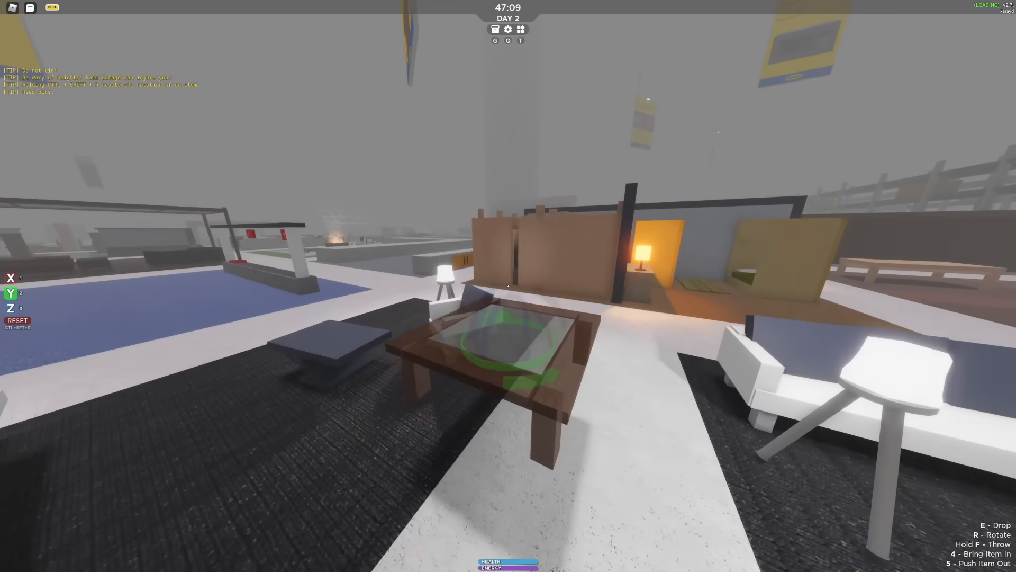
key(w)
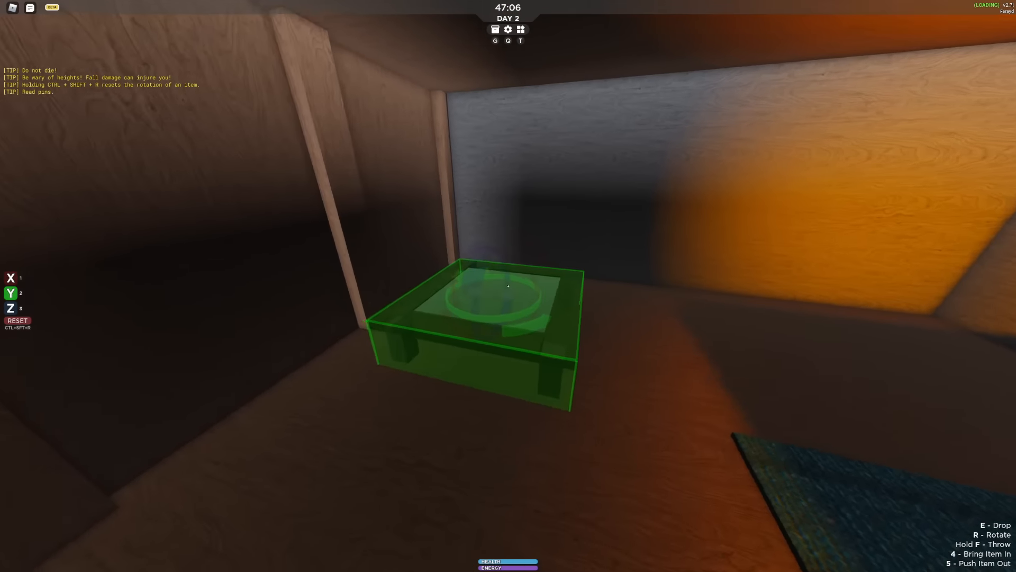
key(w)
key(w)
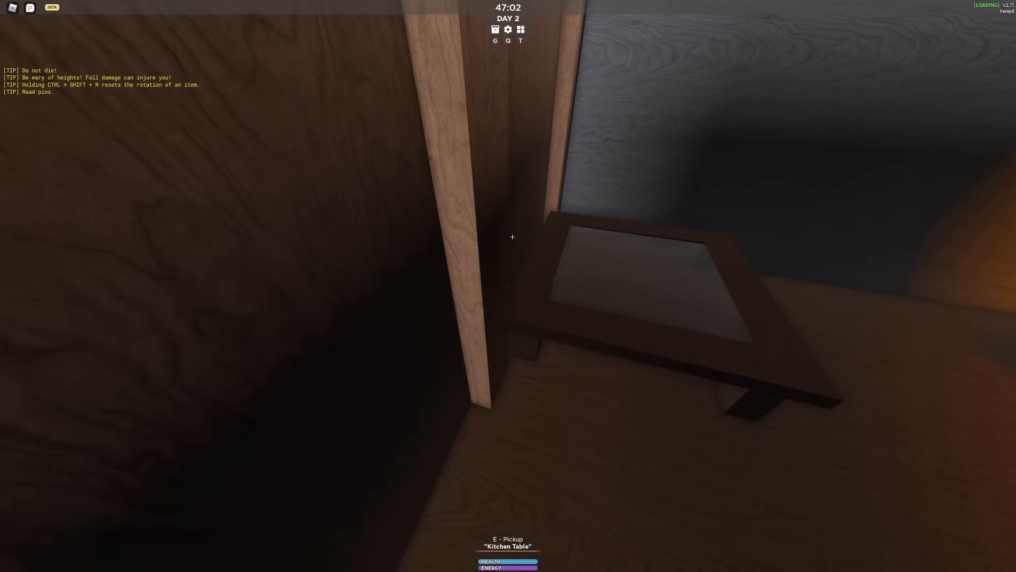
key(e)
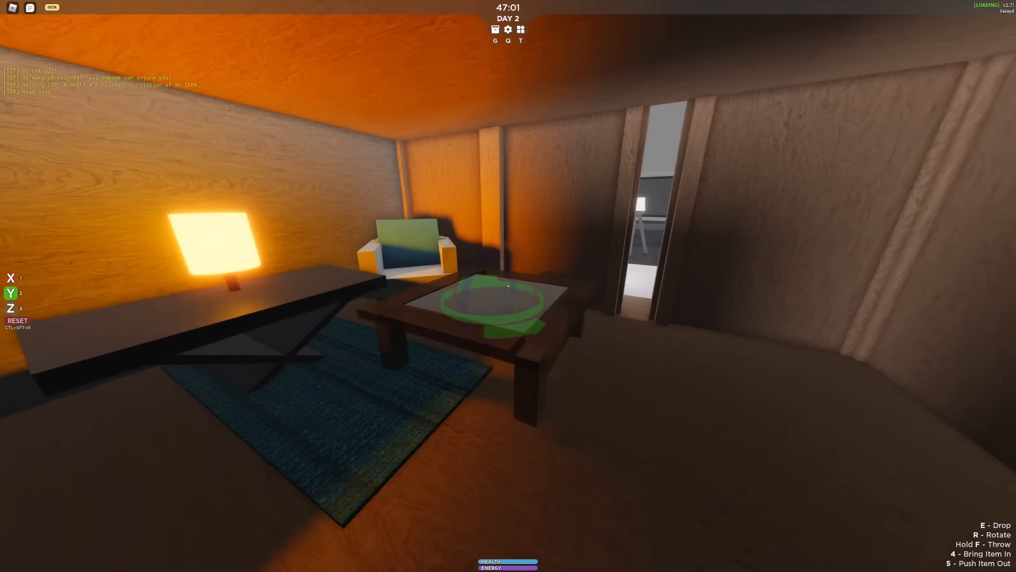
key(e)
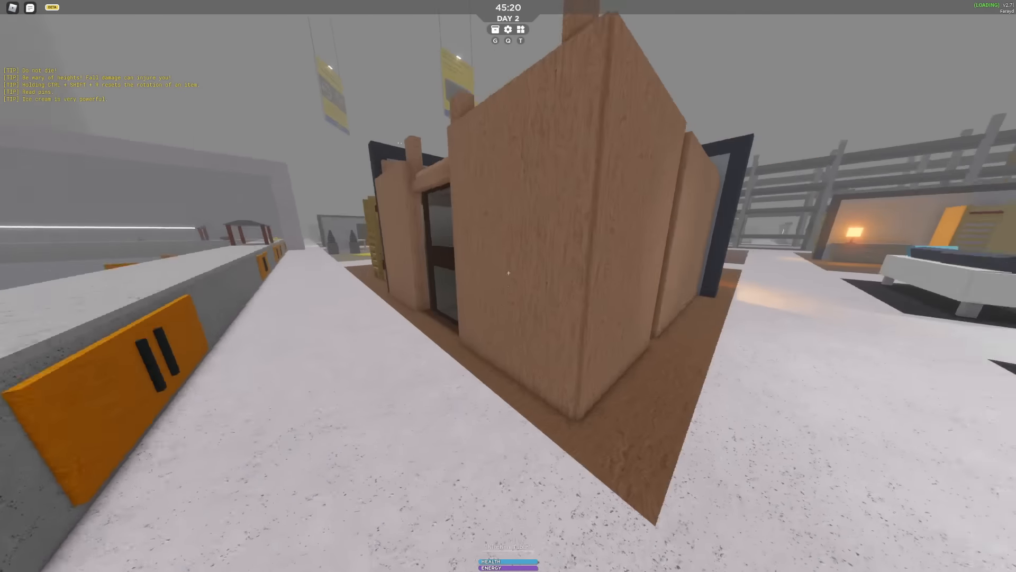
Step: Walk around the wooden base and over to the curved-TV wall of the second base
key(s)
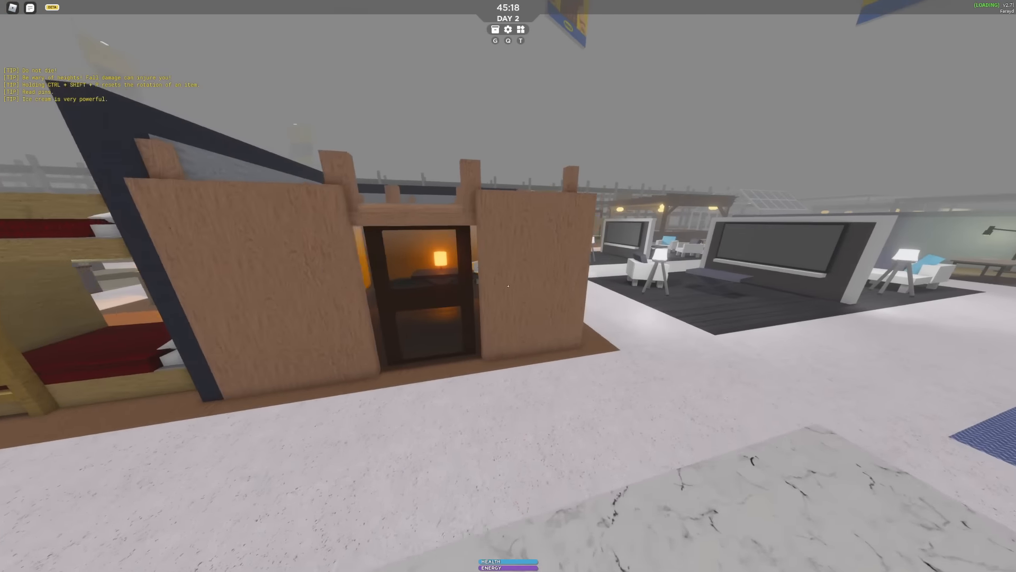
key(w)
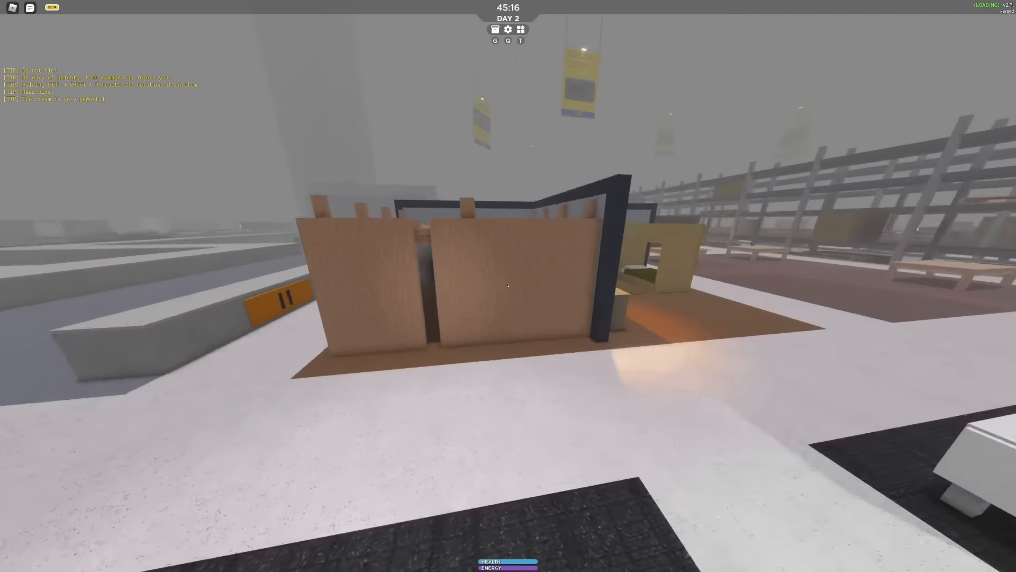
key(s)
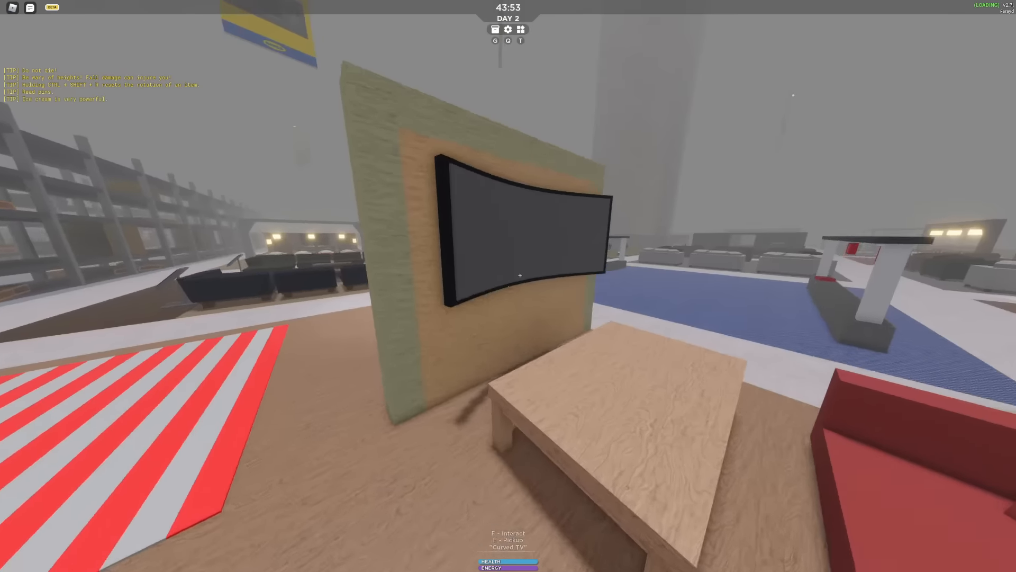
key(w)
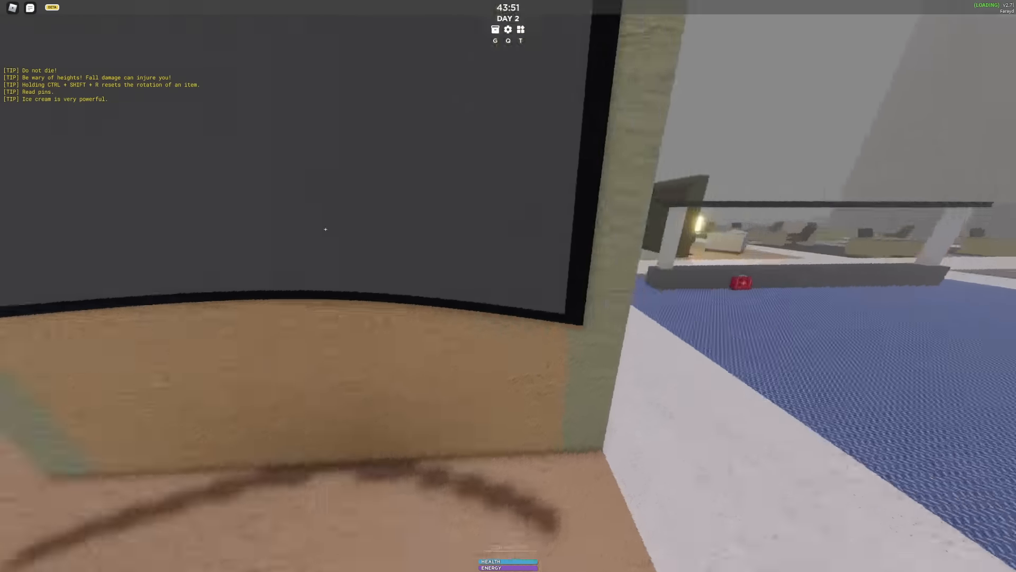
key(w)
key(w)
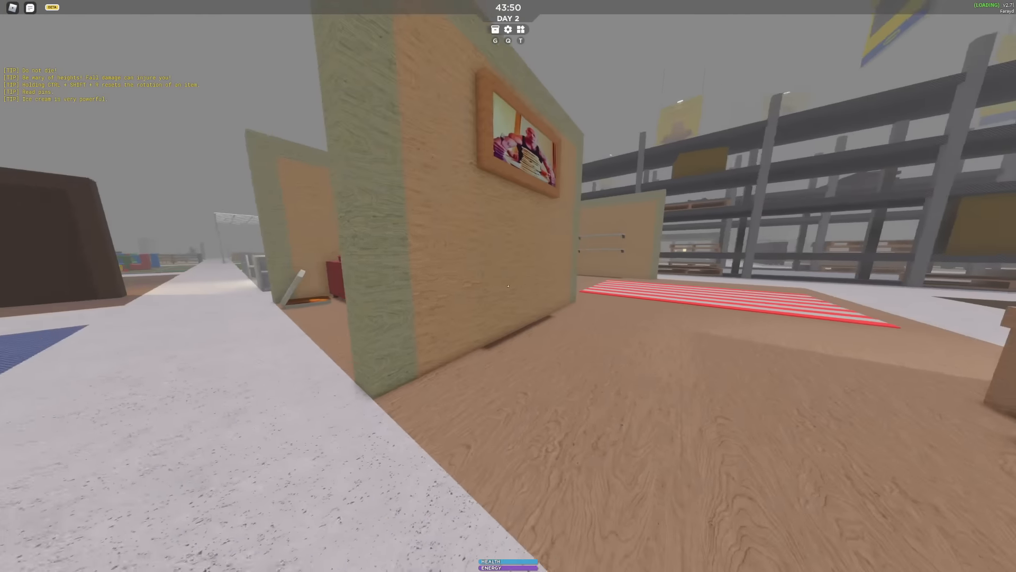
key(w)
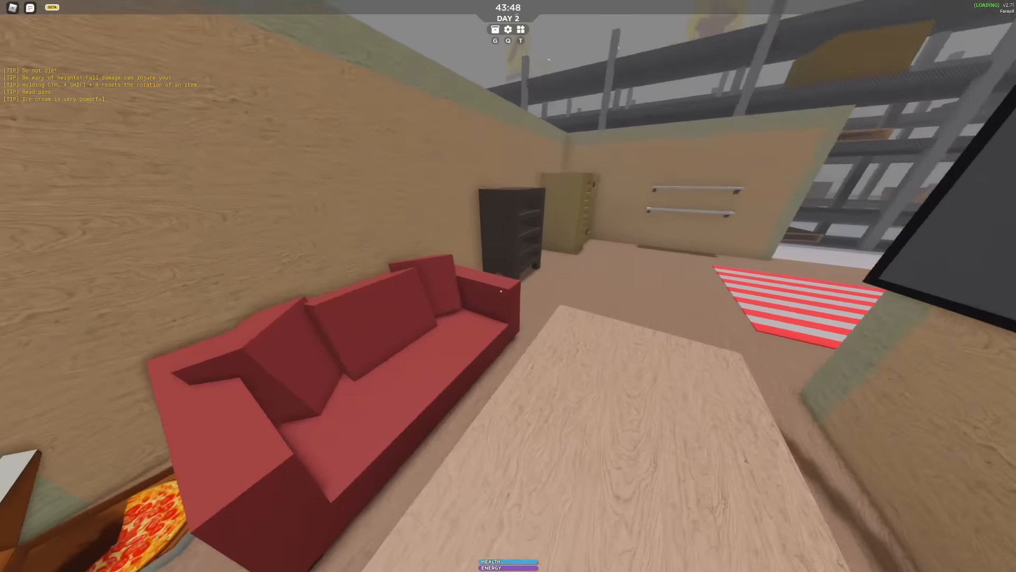
Step: Stand the Kitchen Table upright as a wall panel and duplicate it for another panel
key(e)
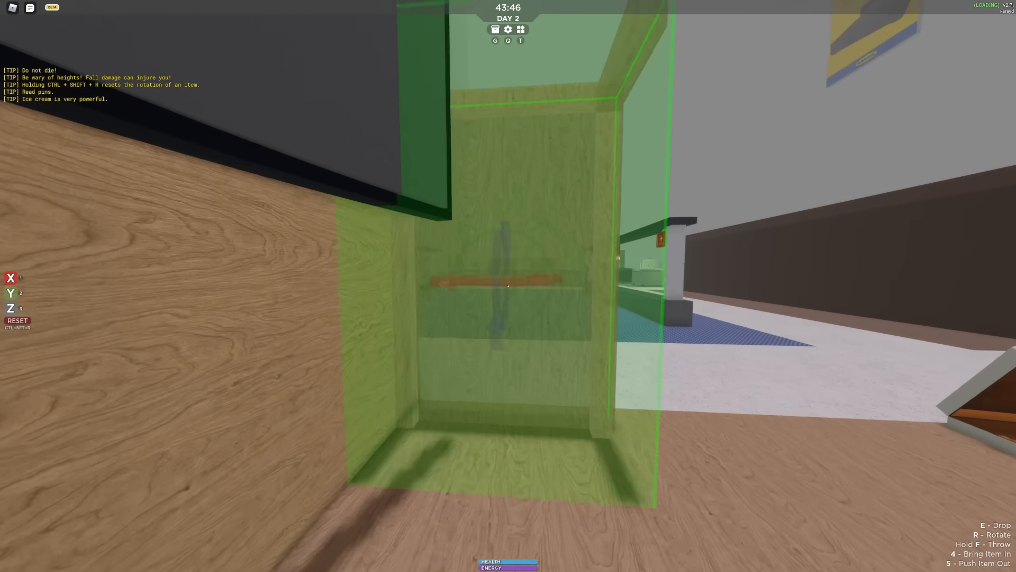
key(e)
key(w)
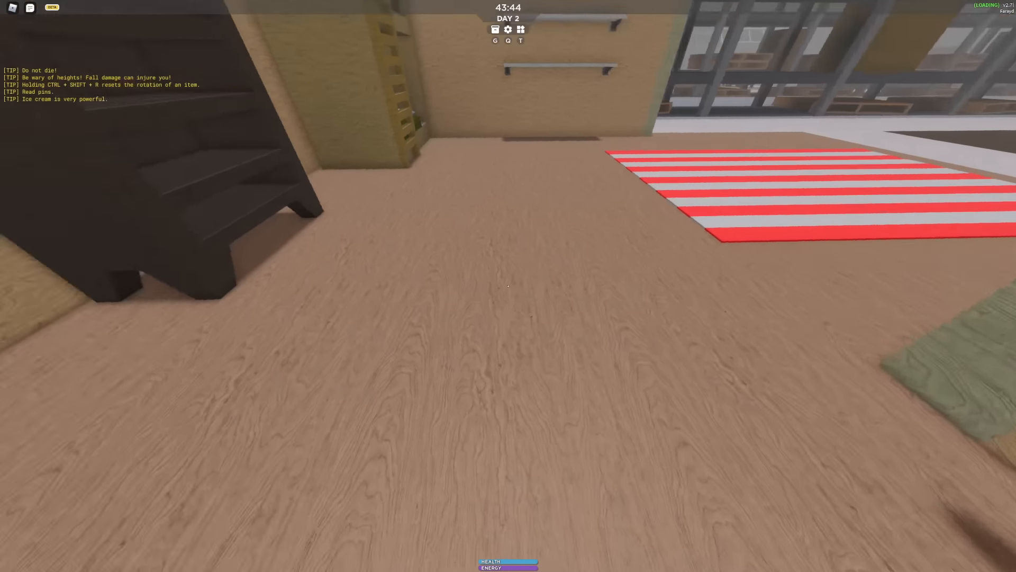
key(s)
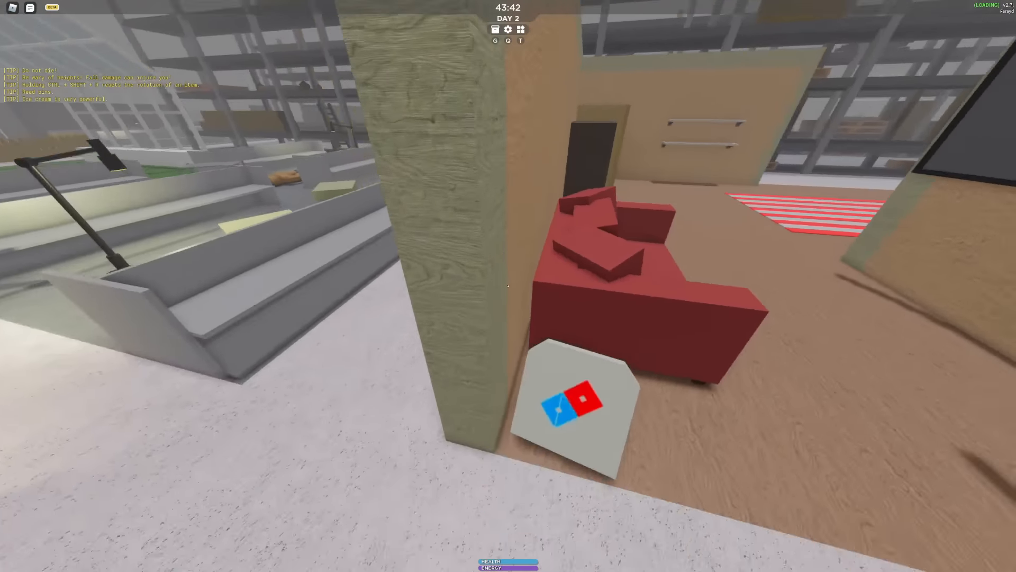
key(w)
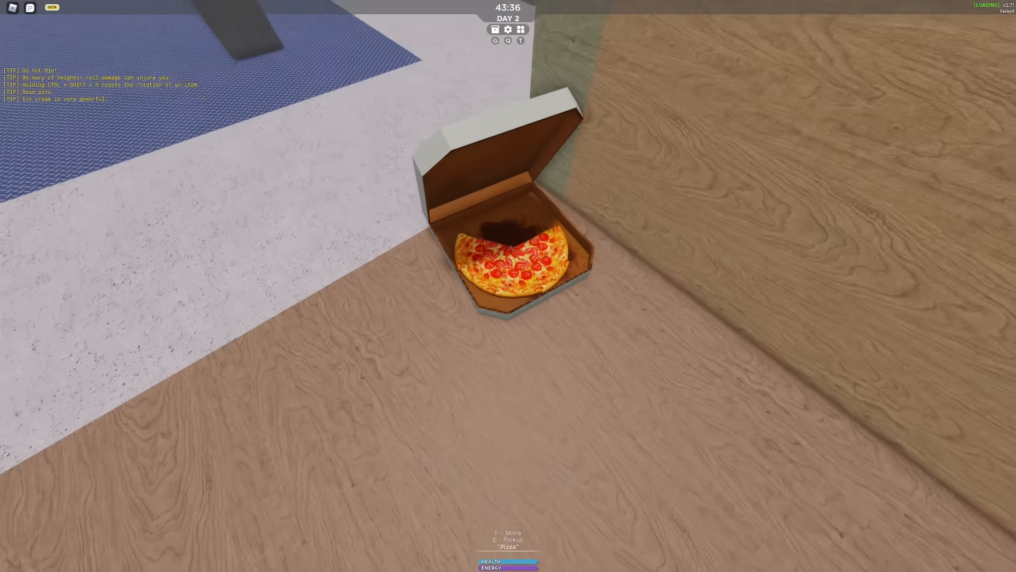
key(w)
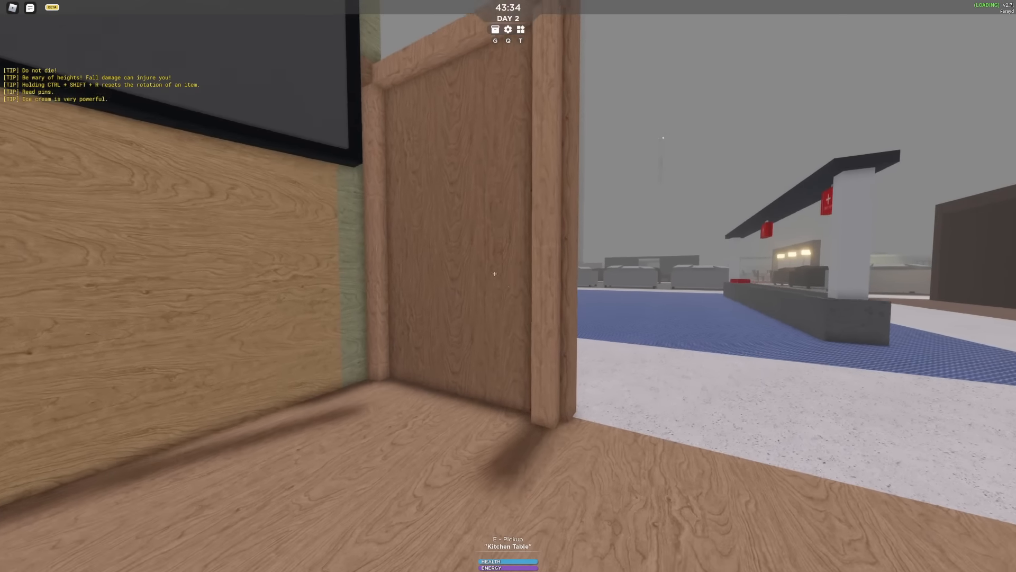
key(s)
key(e)
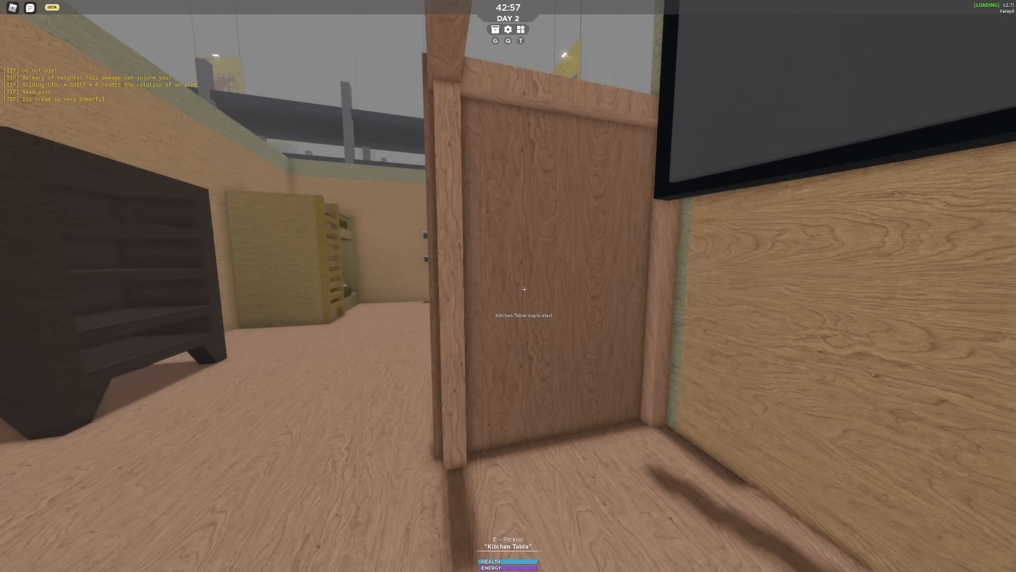
key(e)
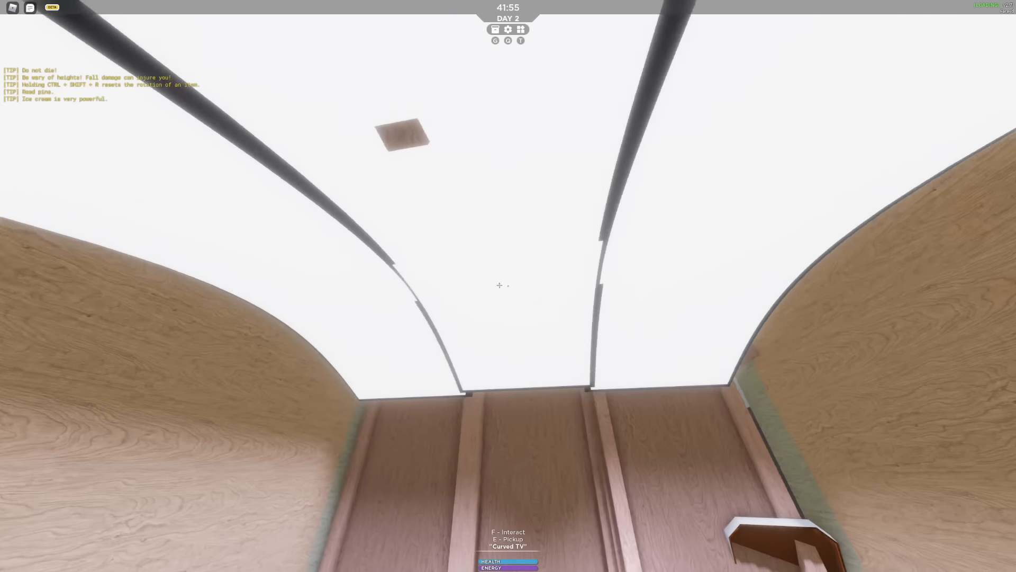
Step: Spawn a Play Carpet from the Mod Menu and lay it on the base floor
key(w)
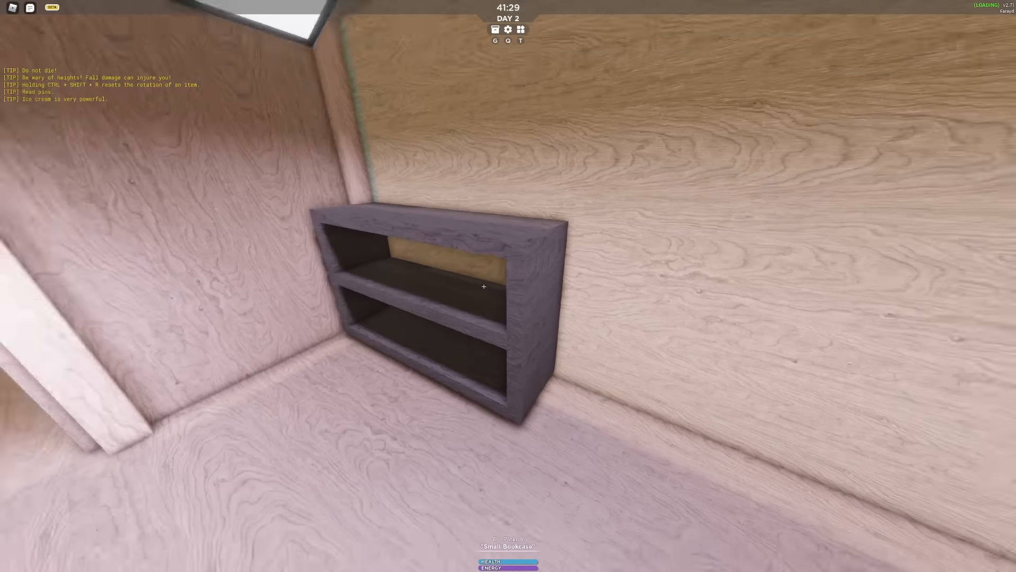
key(t)
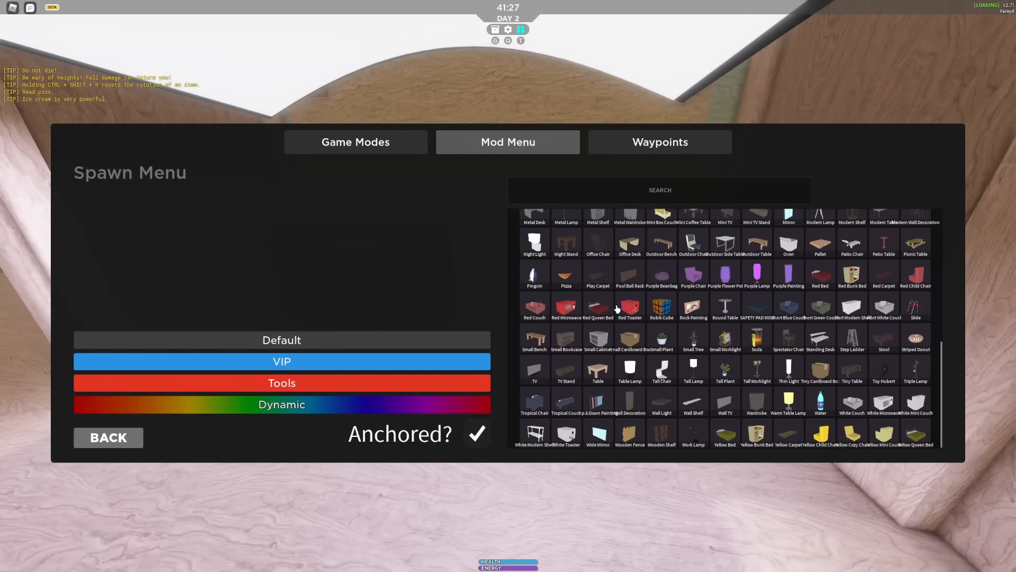
click(601, 282)
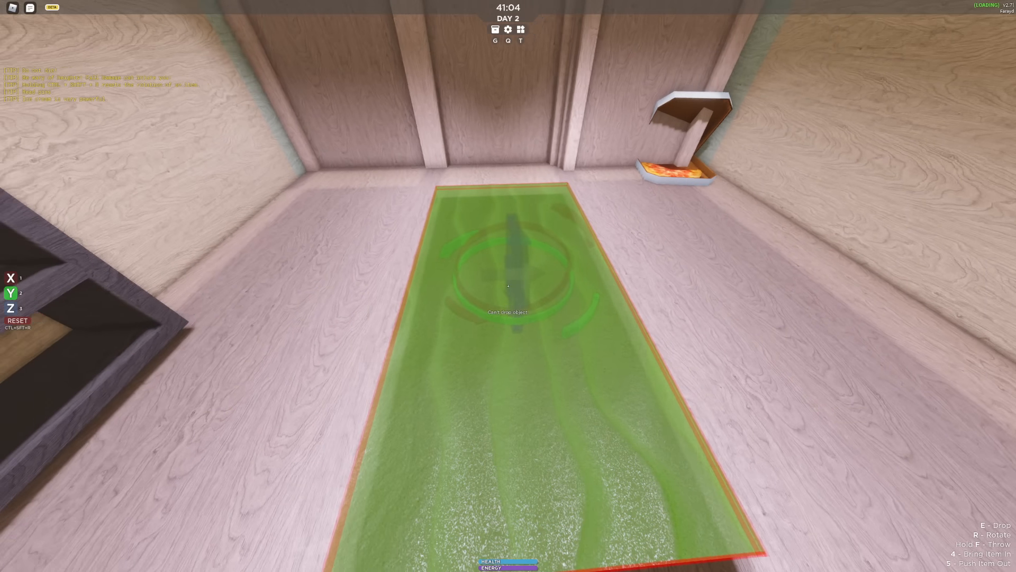
key(e)
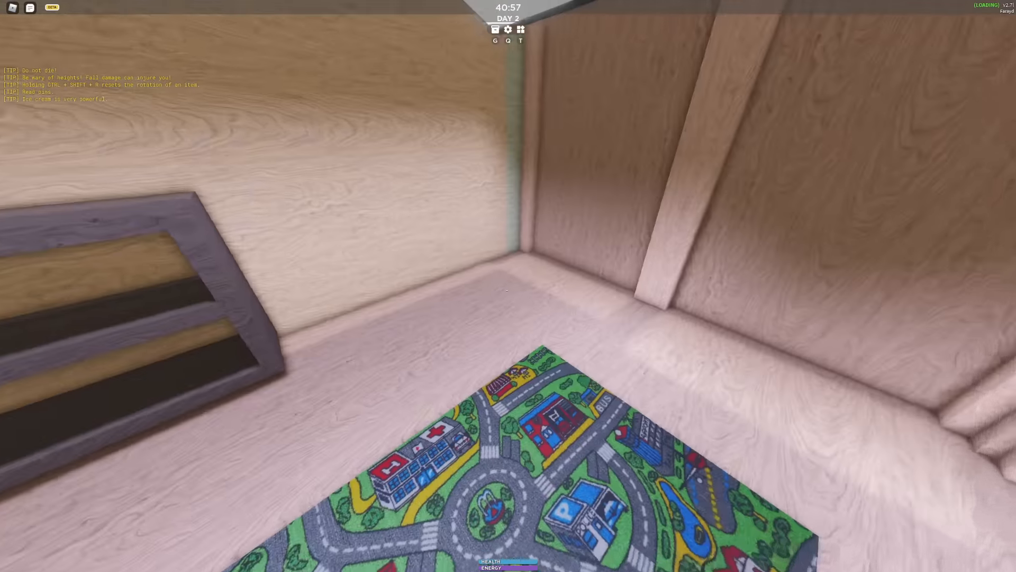
Step: Set the glowing lamp on top of the small bookcase
key(e)
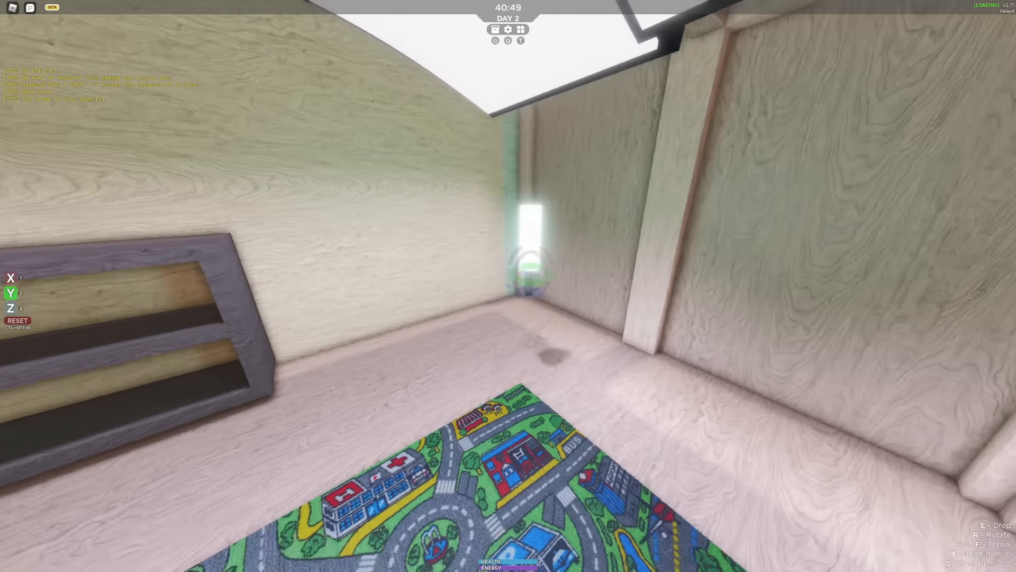
key(w)
key(w)
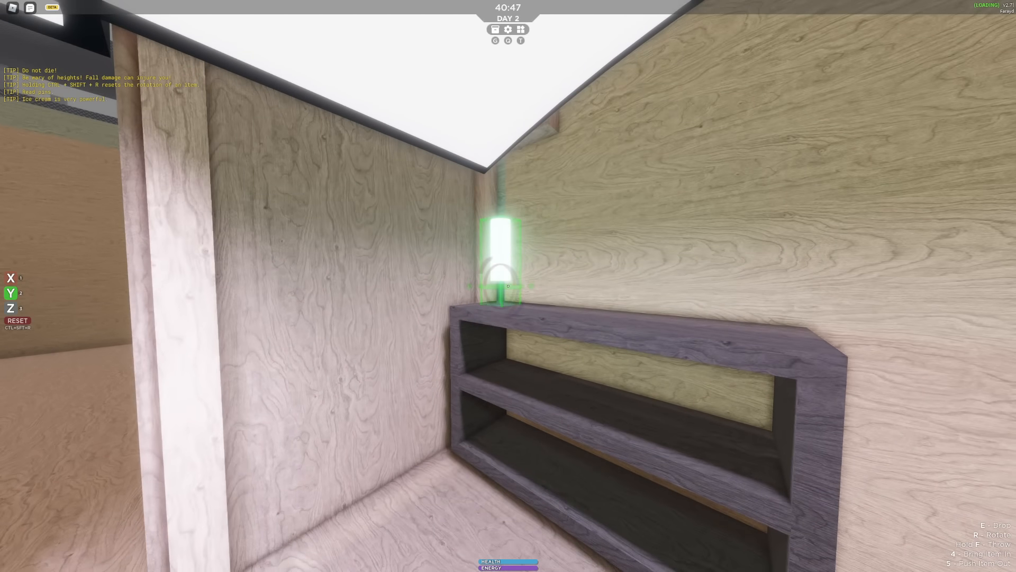
key(w)
key(s)
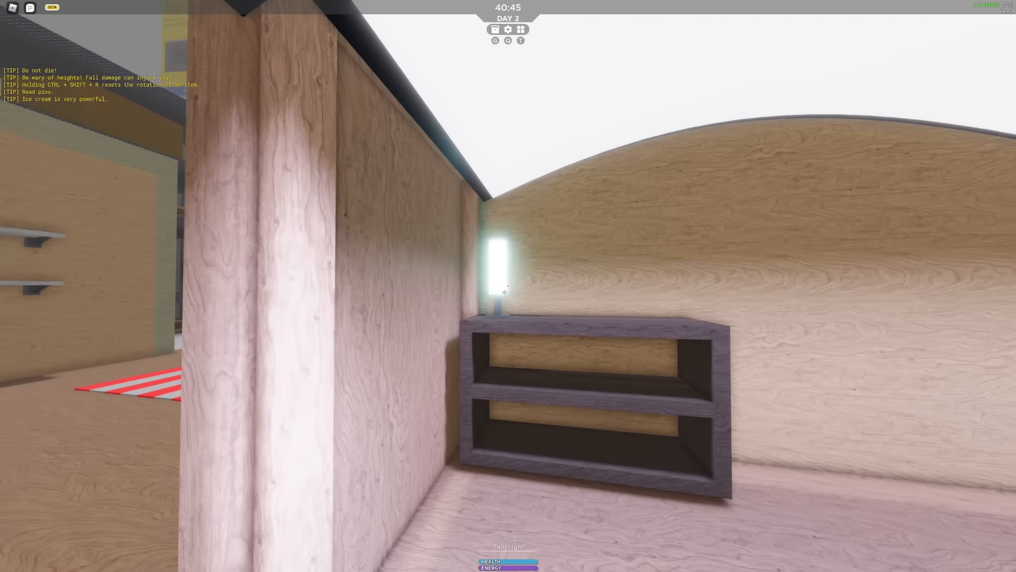
key(w)
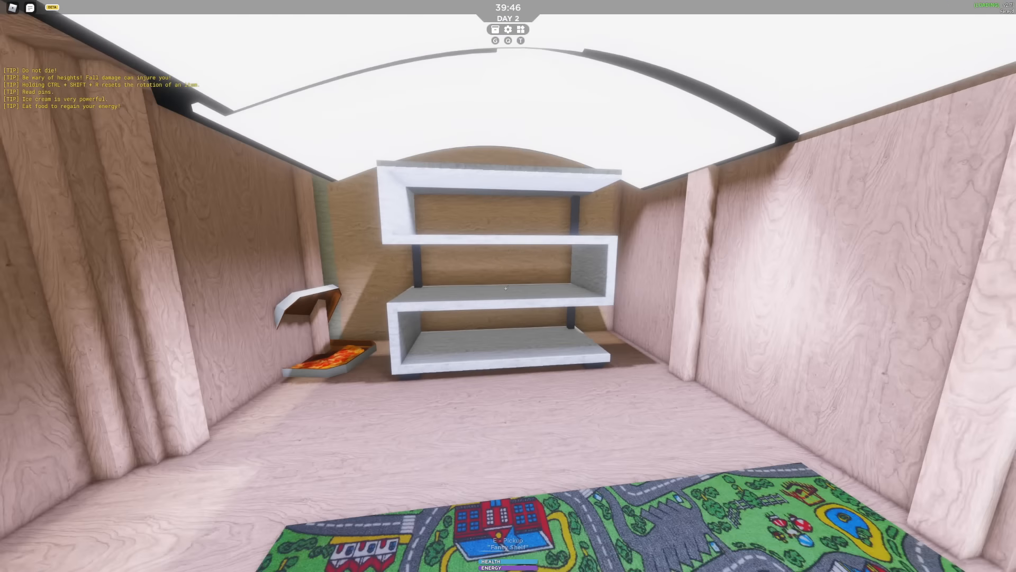
Step: Position the white shelf against the back wall of the base
key(s)
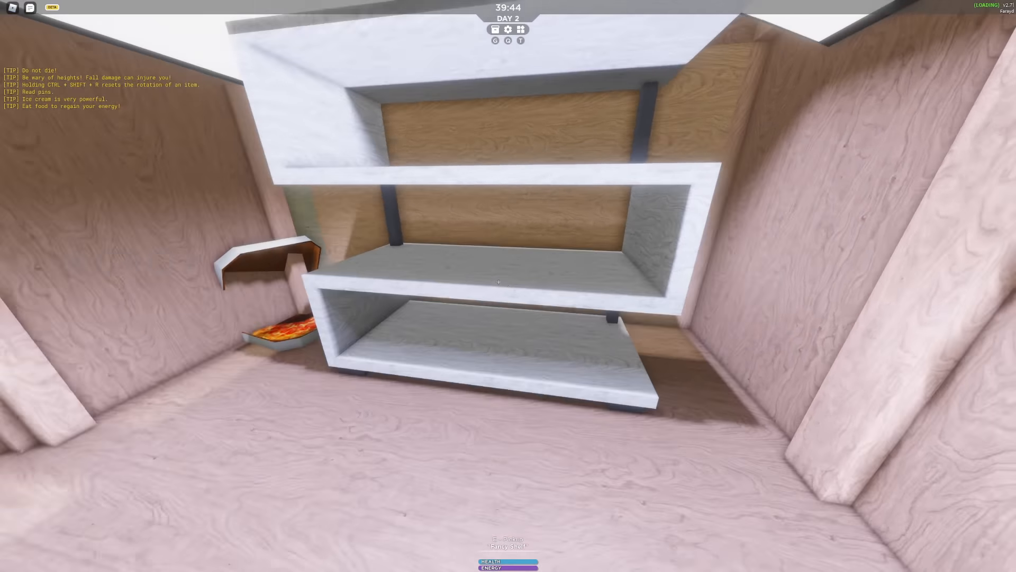
key(s)
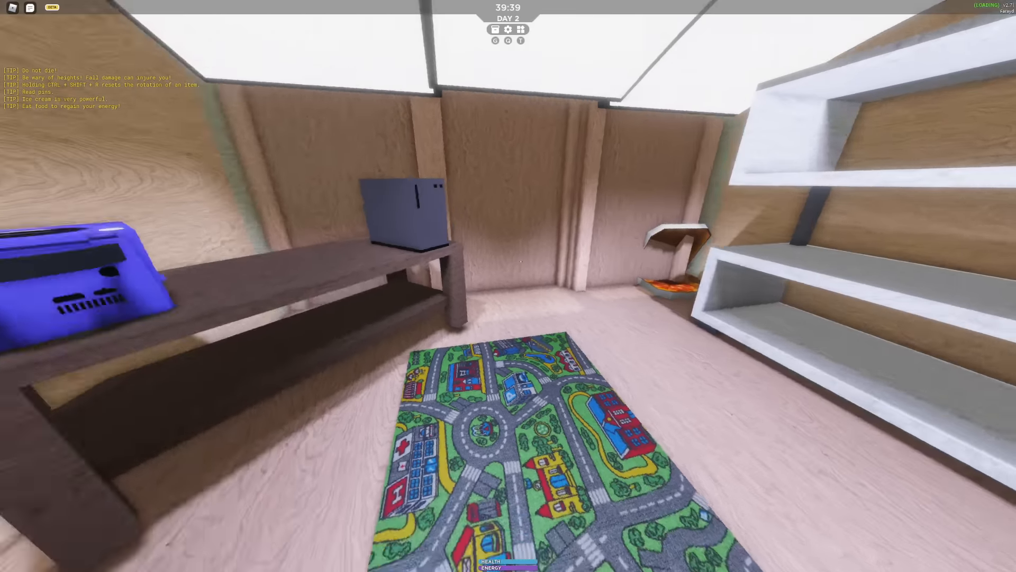
key(s)
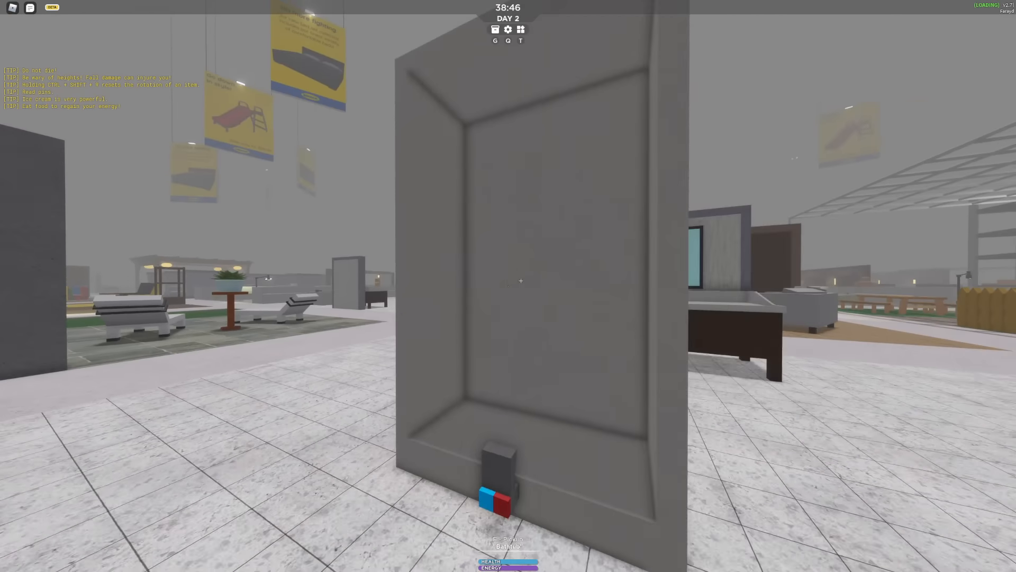
Step: Pick up the bathtub and set it down standing on its end, then head toward the play carpets
key(e)
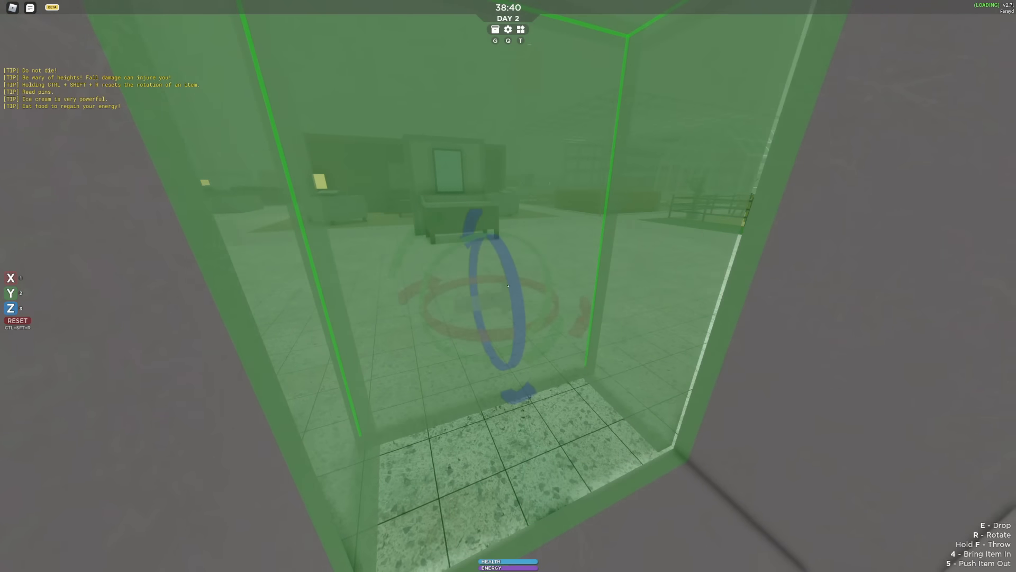
key(e)
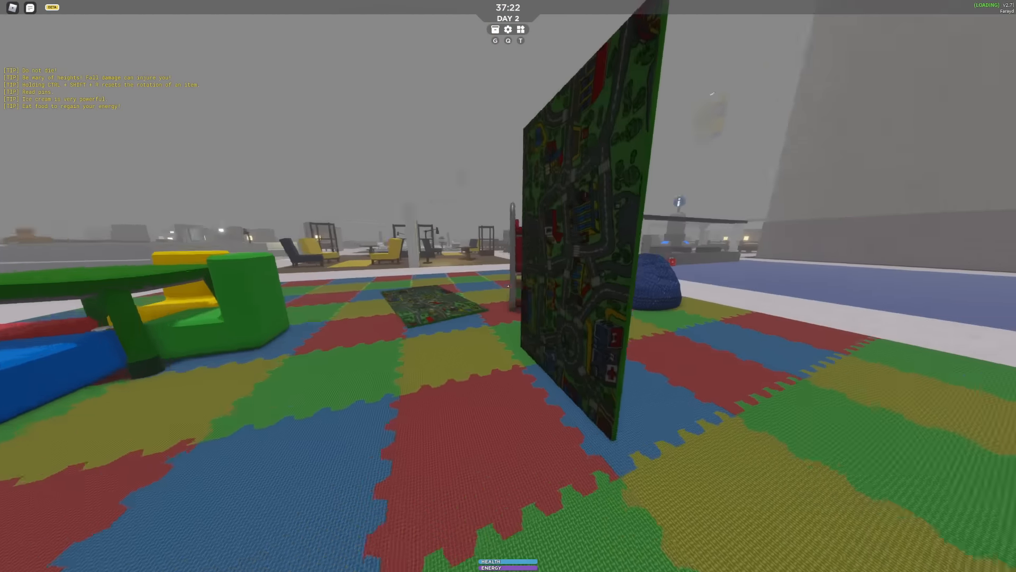
key(w)
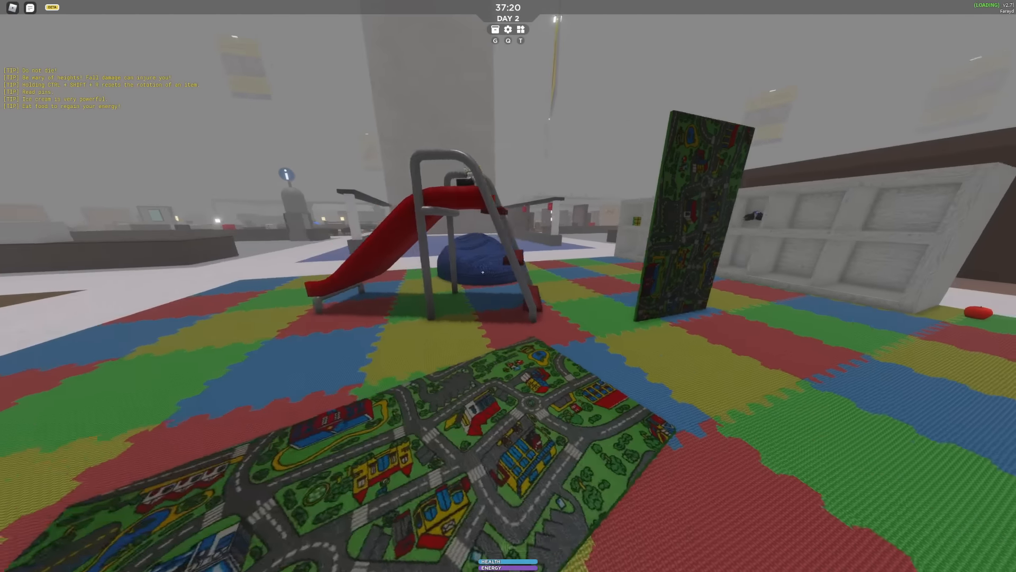
Step: Carry the upright play carpet to the slide and drop it angled over it, adjusting once to close the nook
key(w)
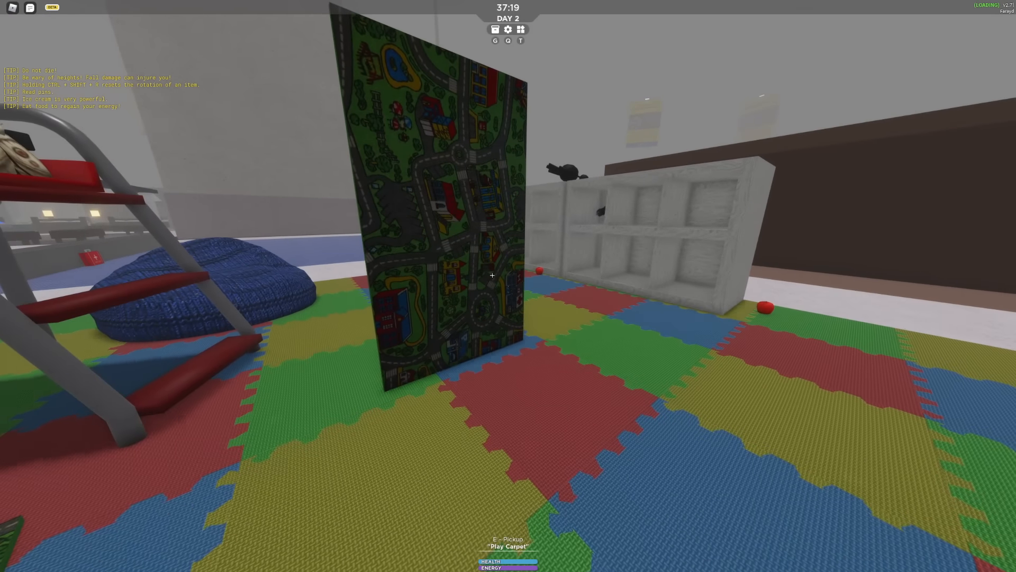
key(e)
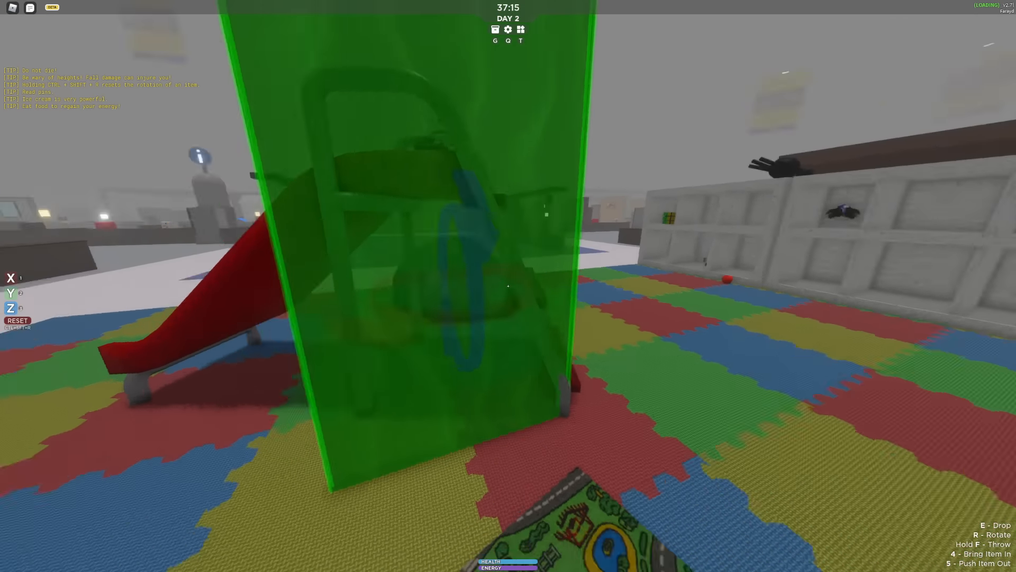
key(e)
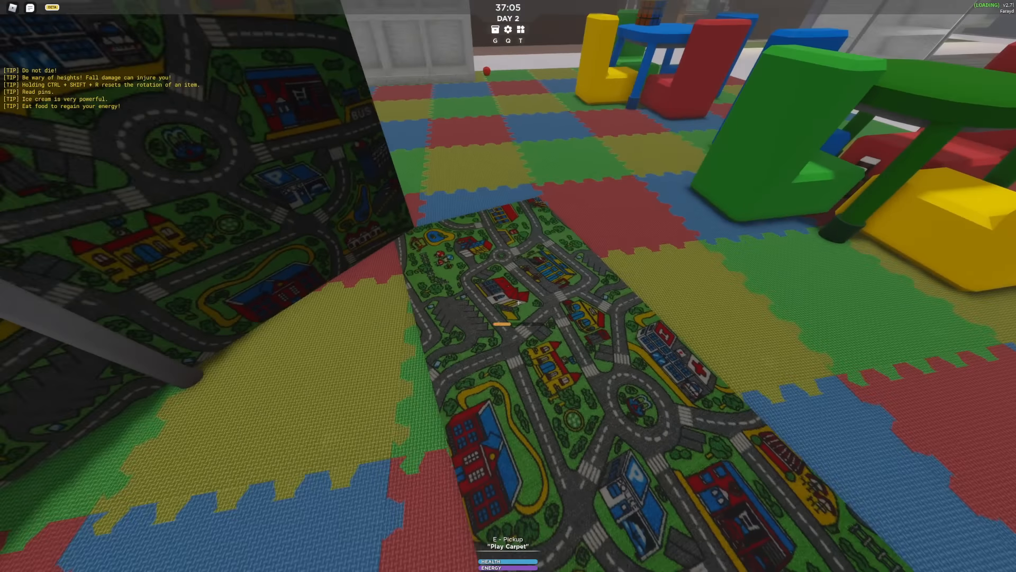
key(e)
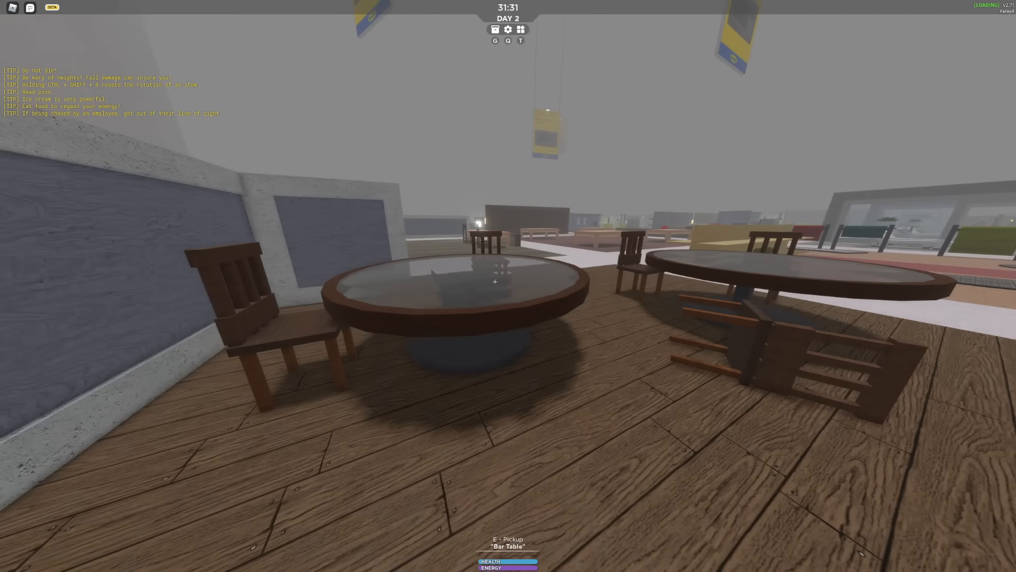
key(e)
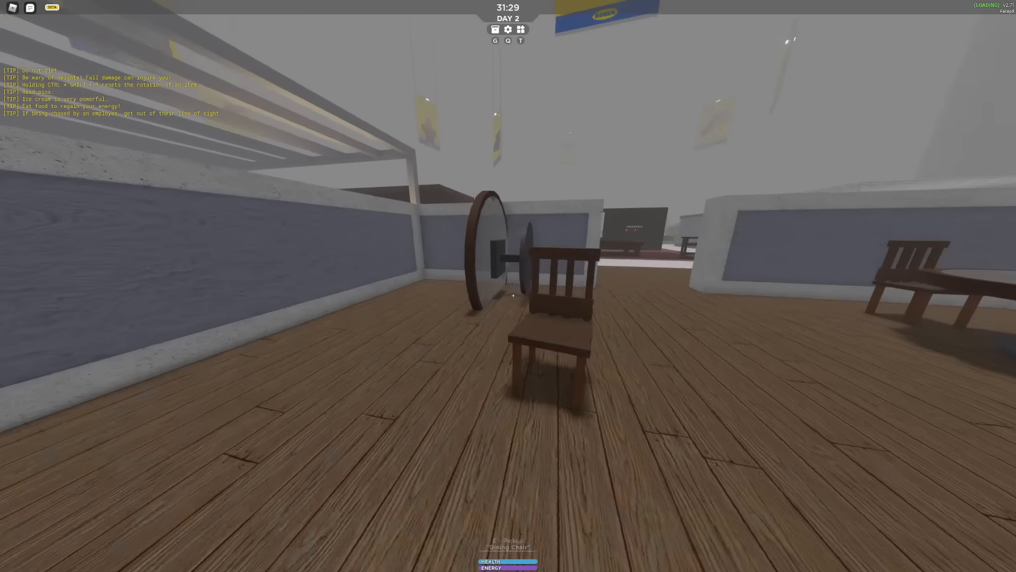
Step: Tip the glass bar table onto its edge against the wall and reposition it to enclose the hideout
key(e)
key(w)
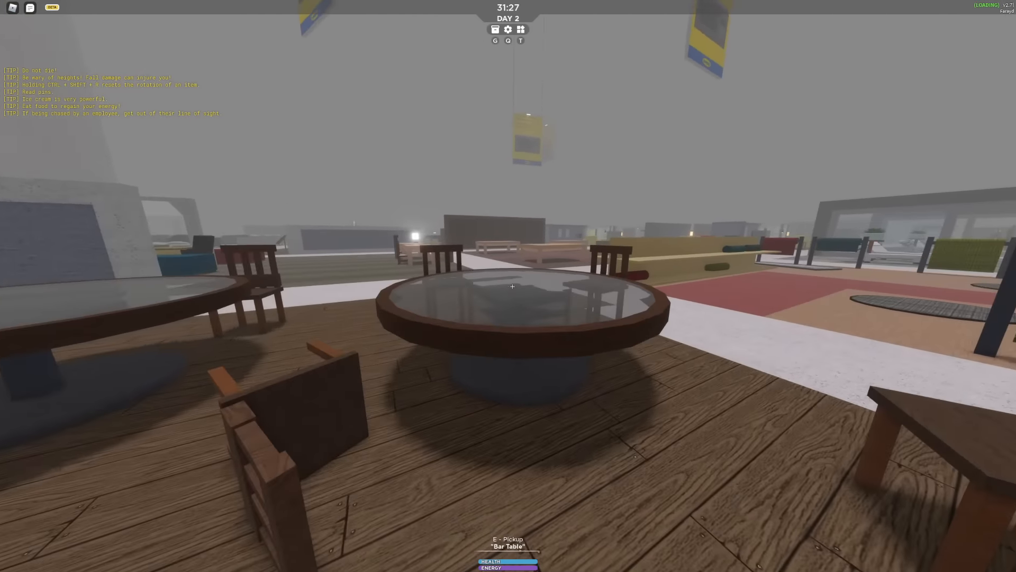
key(e)
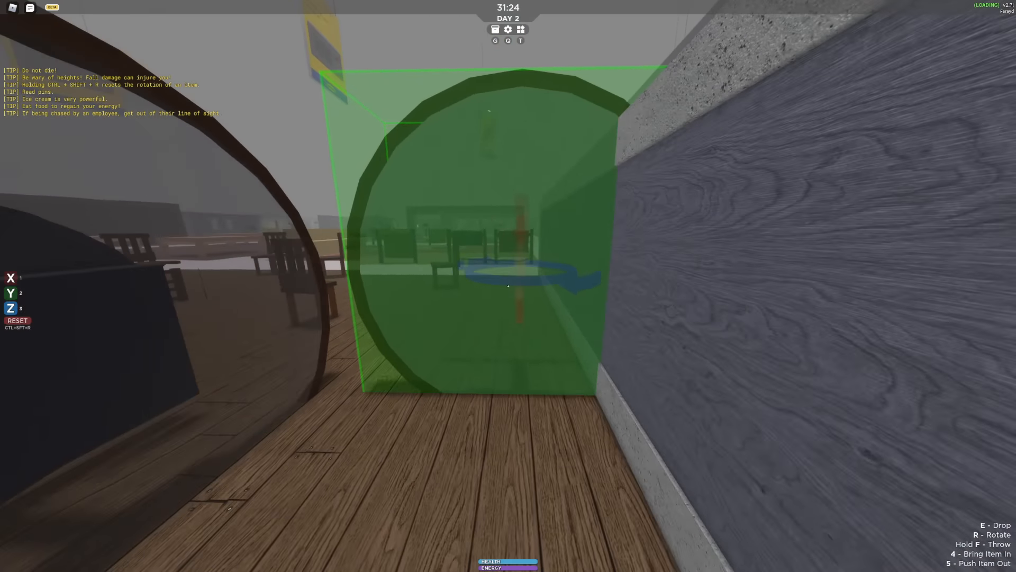
key(e)
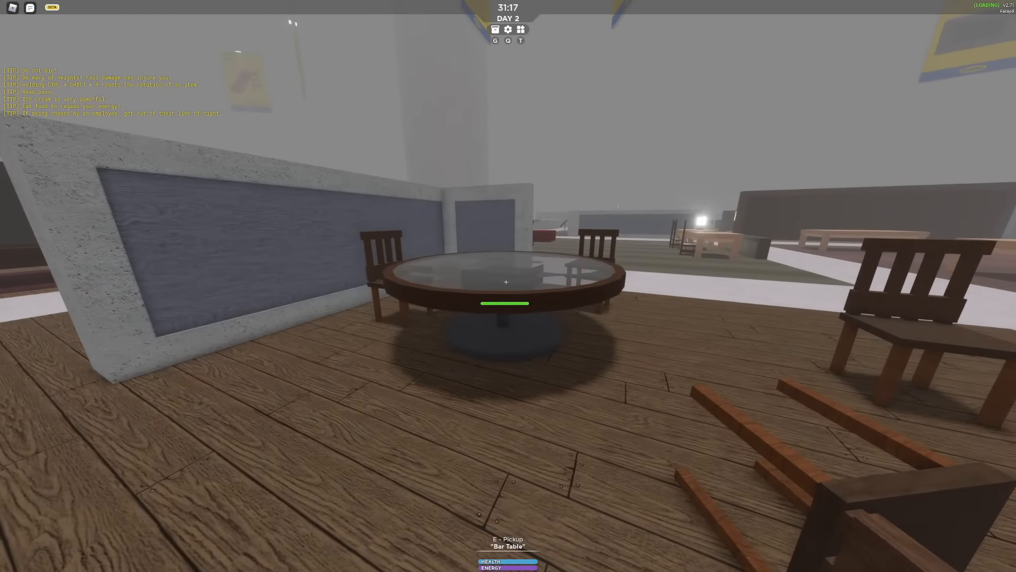
key(e)
key(e)
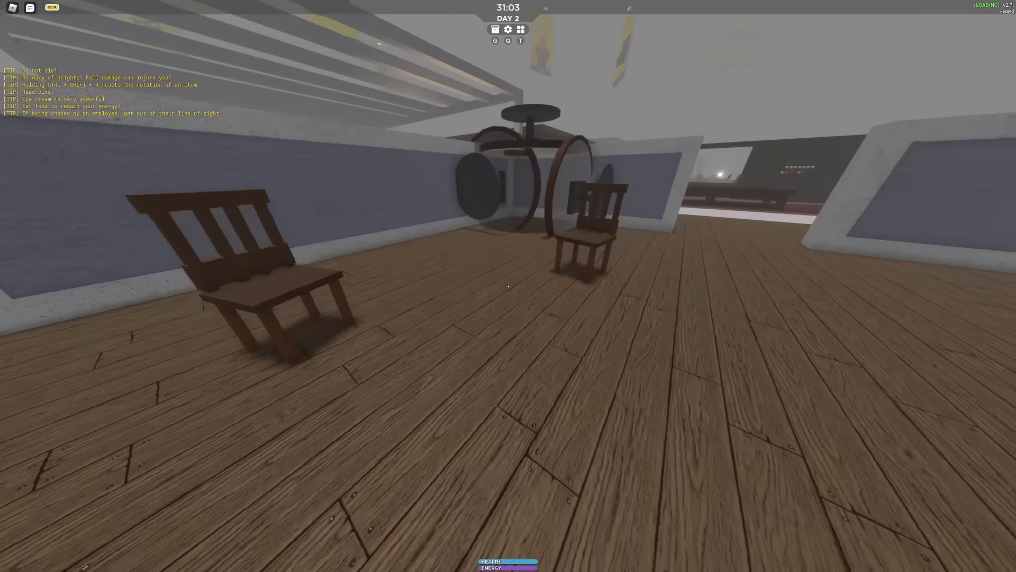
key(w)
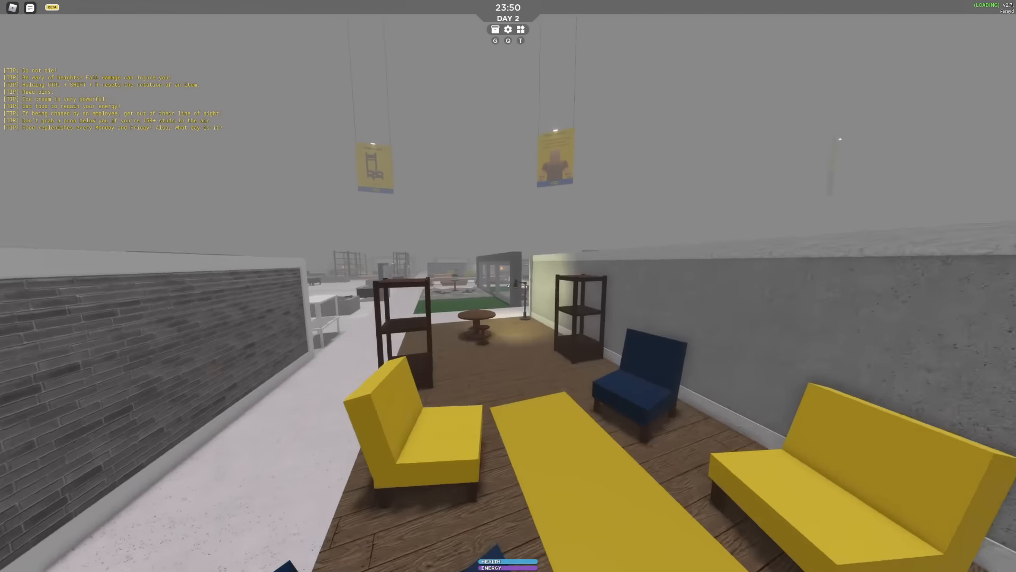
Step: Walk off the balcony across the patio into the bed display area
key(w)
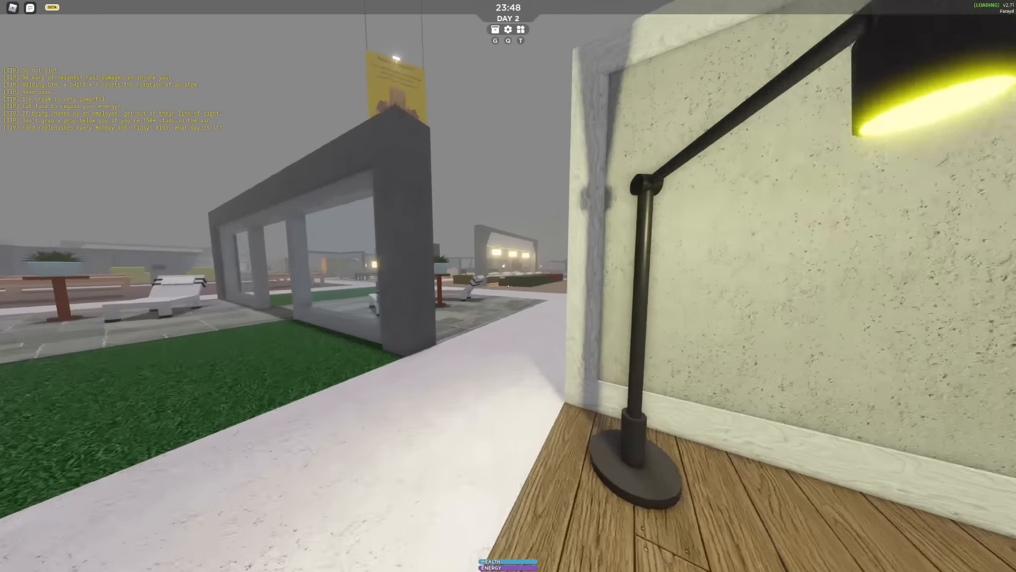
key(w)
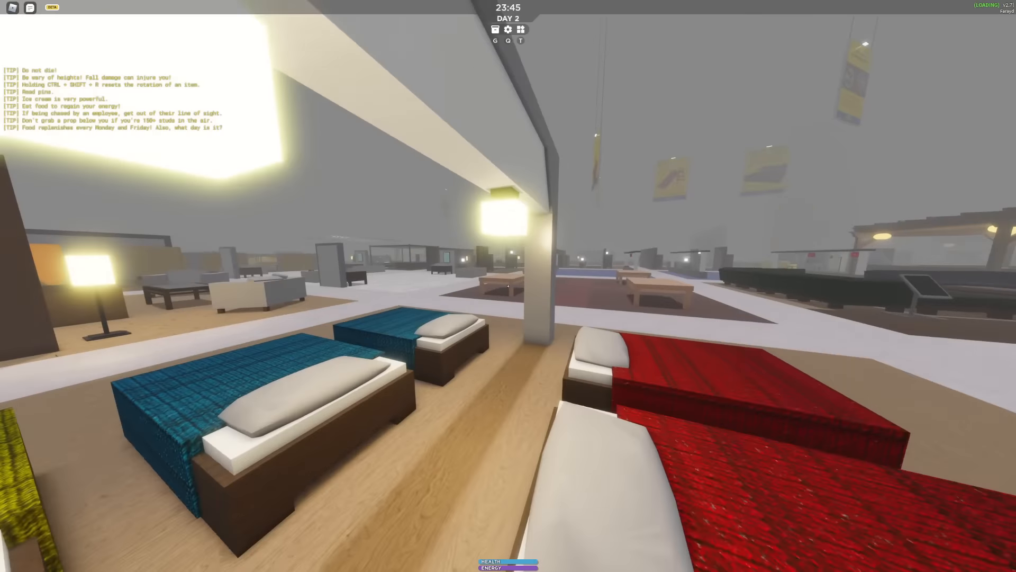